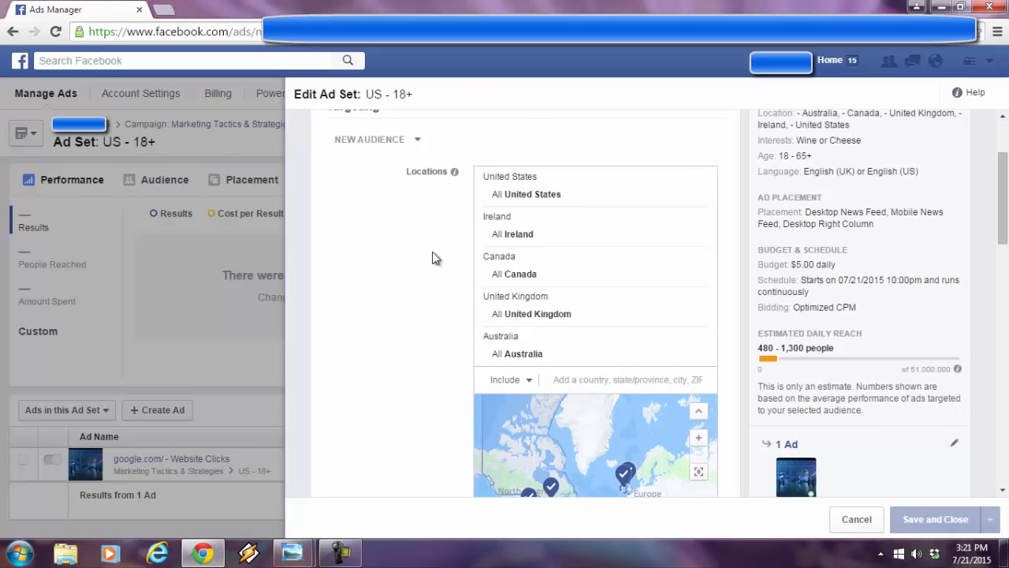
- Examine the US - 18+ ad set's locations, demographics, Wine and Cheese interests, and estimated daily reach
left_click_drag(1004, 194, 1004, 291)
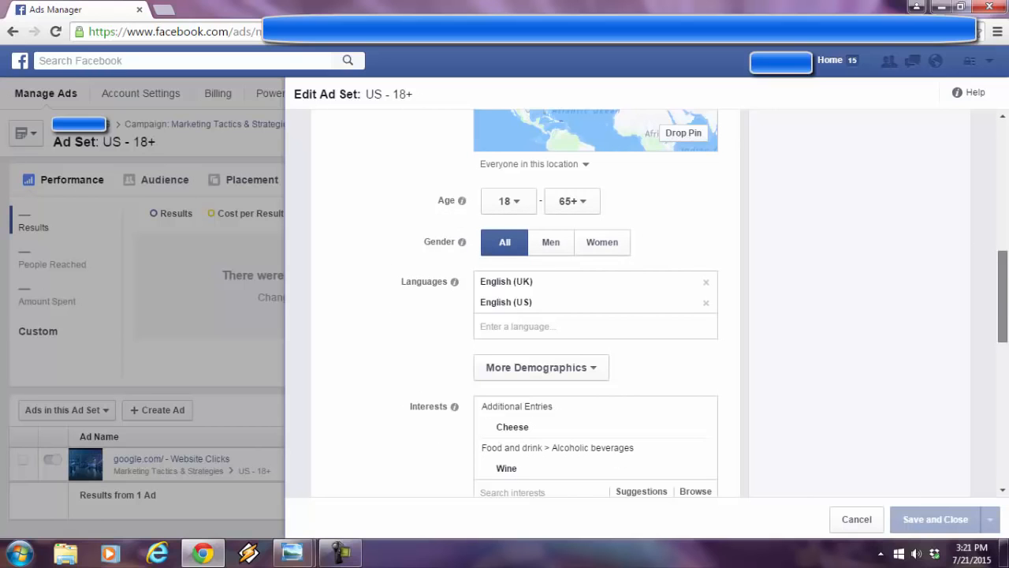
scroll(1003, 295, "down", 2)
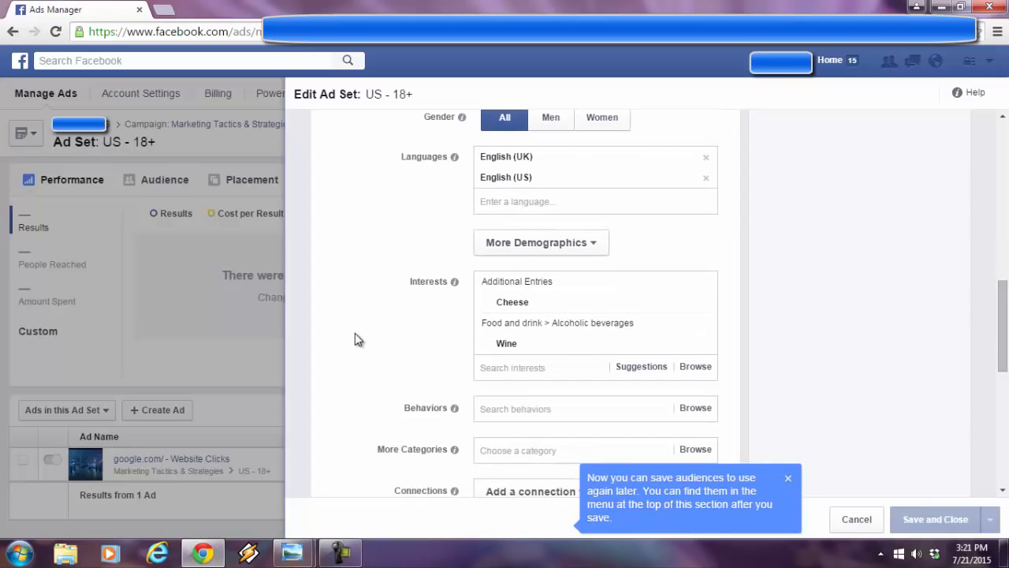
mouse_move(522, 310)
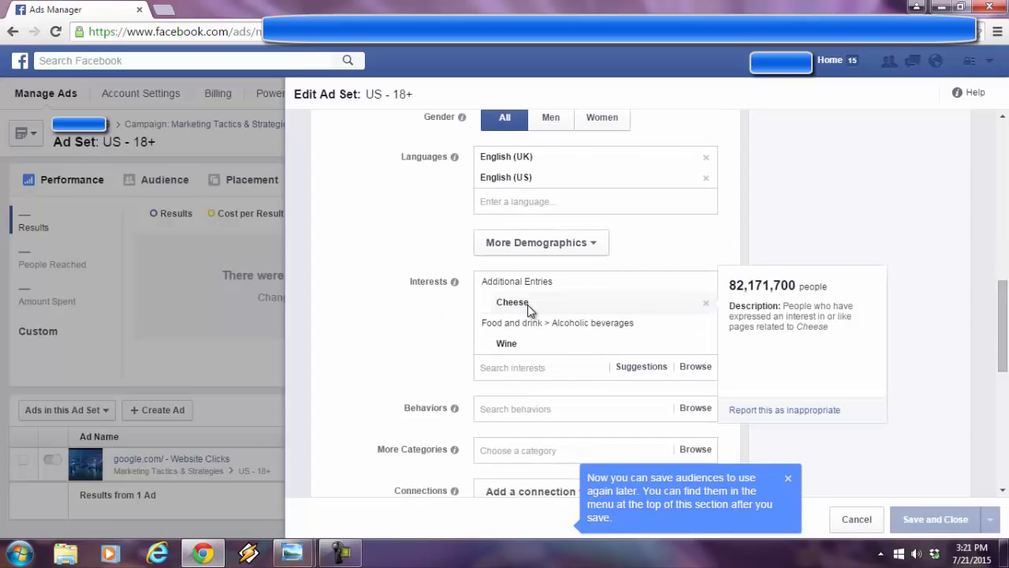
mouse_move(526, 347)
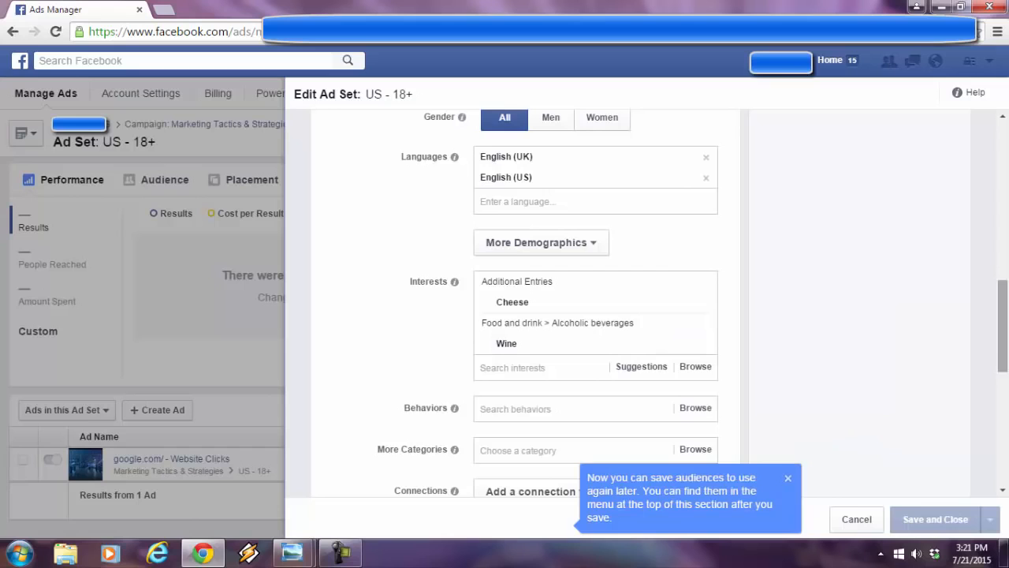
left_click_drag(1003, 355, 1004, 376)
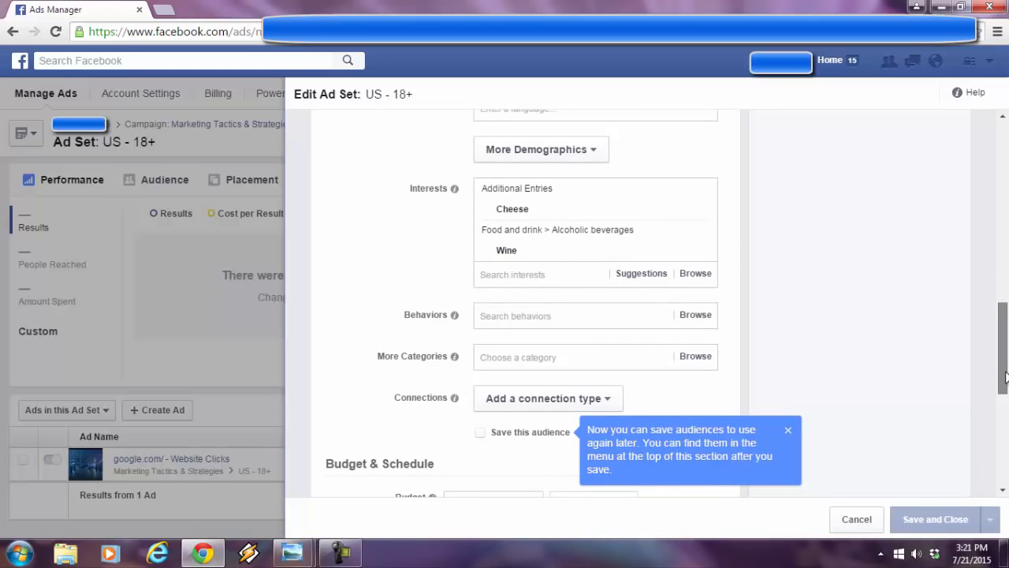
left_click_drag(1004, 377, 1006, 195)
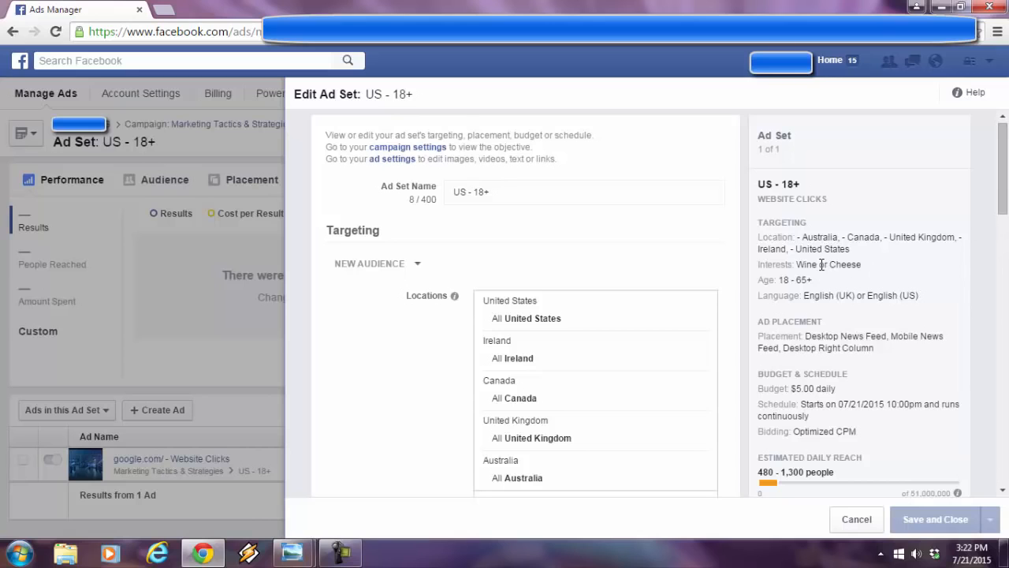
left_click_drag(1002, 203, 1005, 384)
scroll(1007, 355, "up", 5)
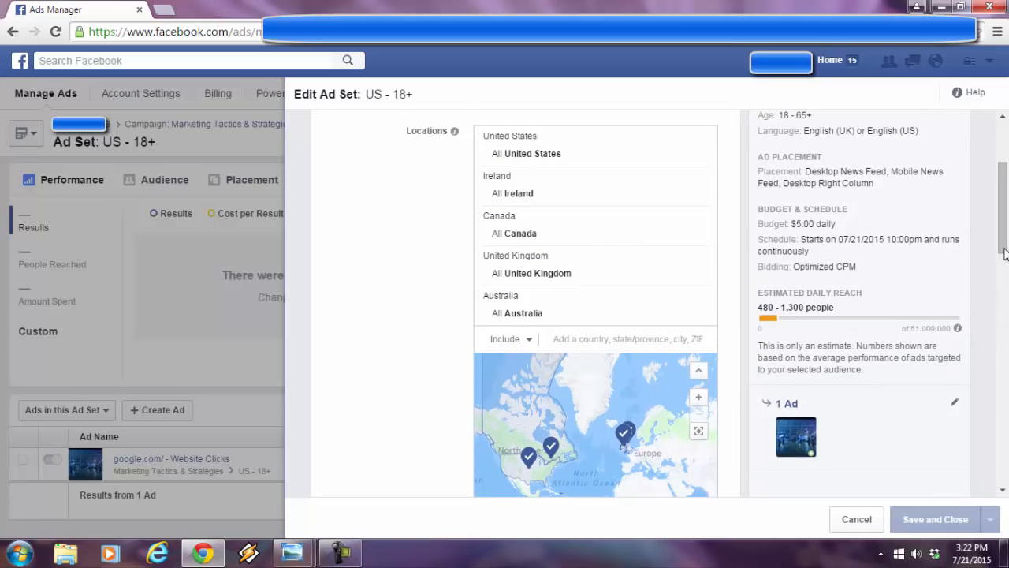
scroll(1005, 233, "up", 1)
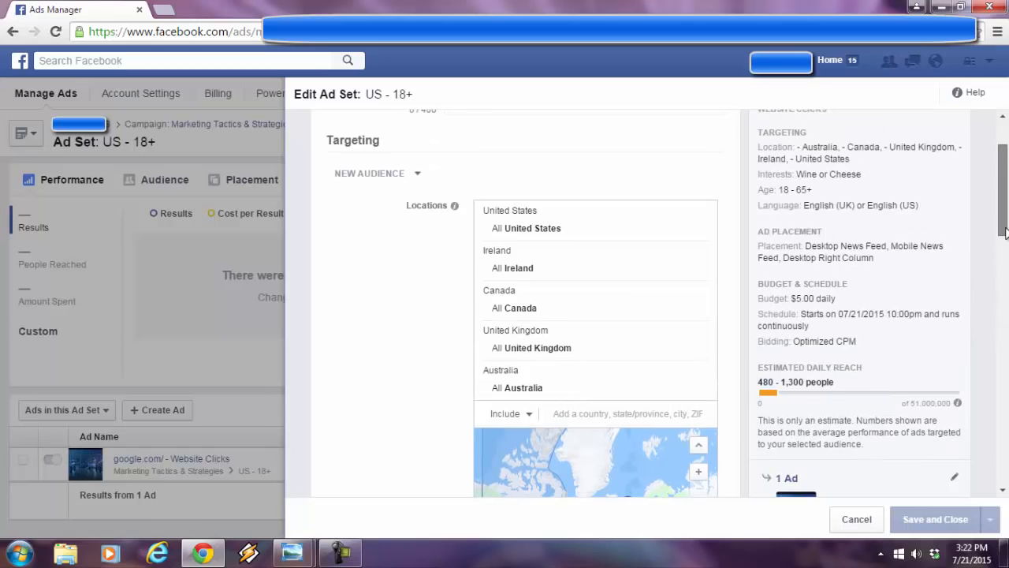
scroll(1005, 233, "up", 1)
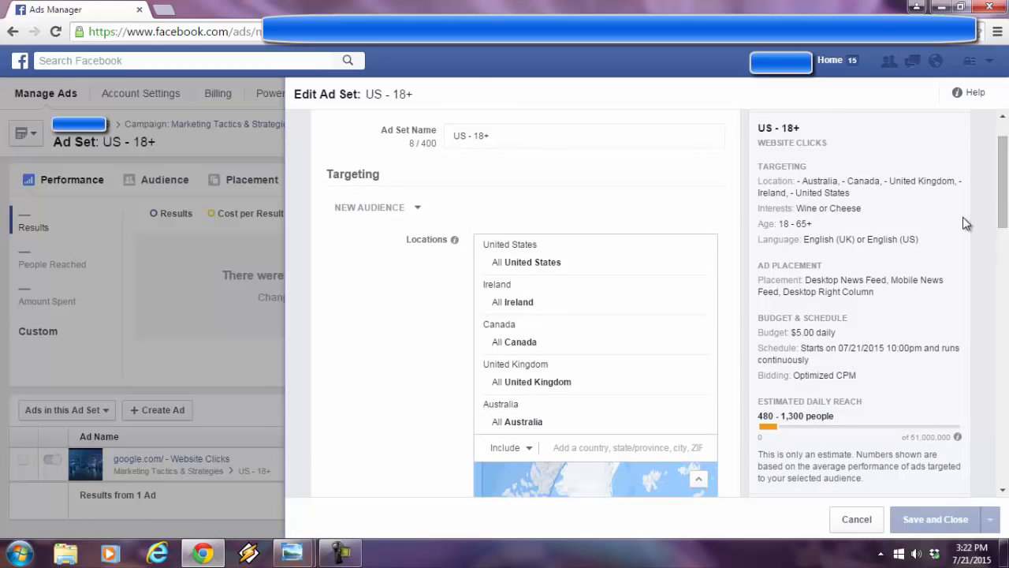
- Switch to Social Interest Freak, activate it with the saved credentials, and log in to Facebook
left_click(940, 8)
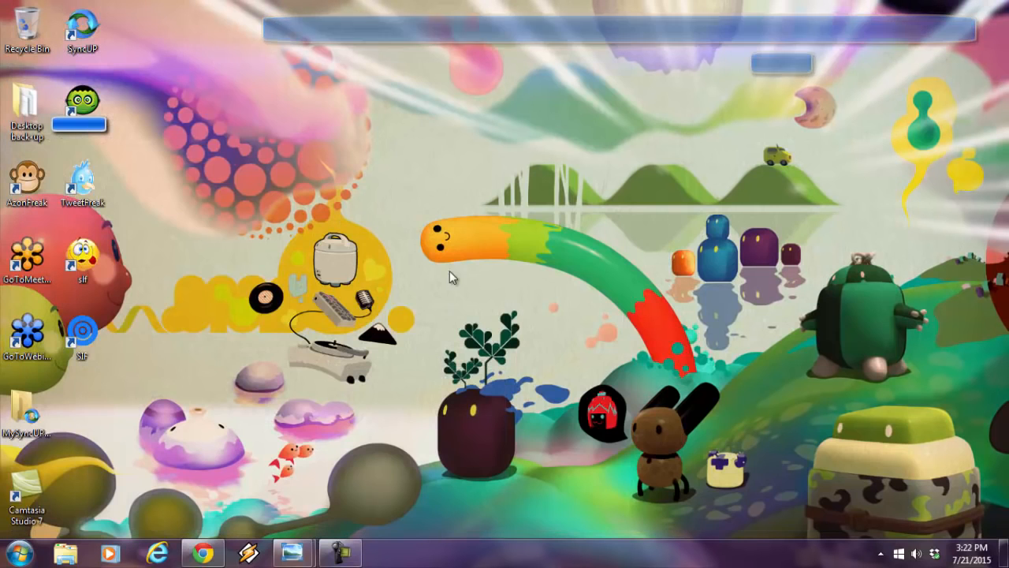
double_click(92, 340)
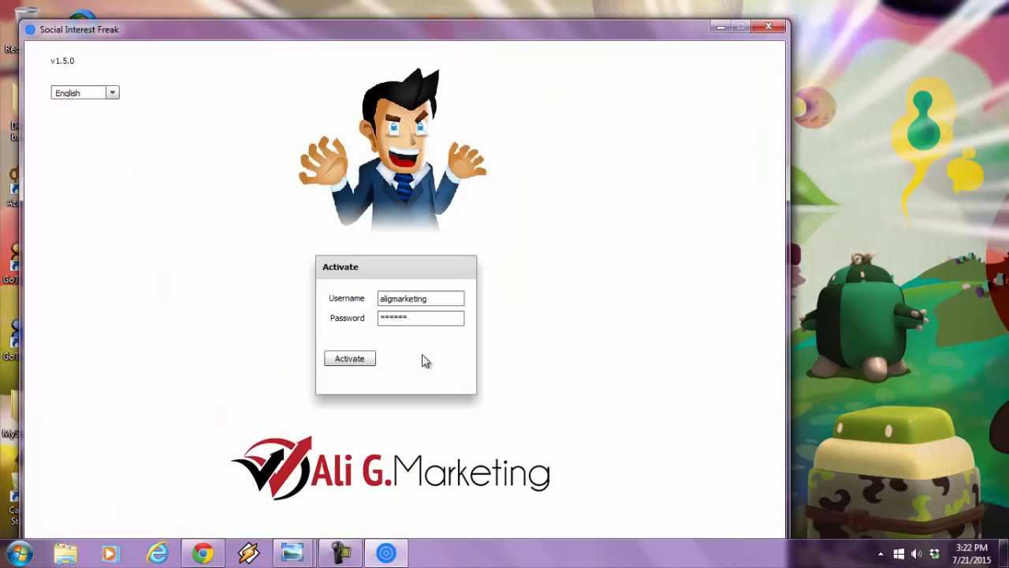
left_click(356, 359)
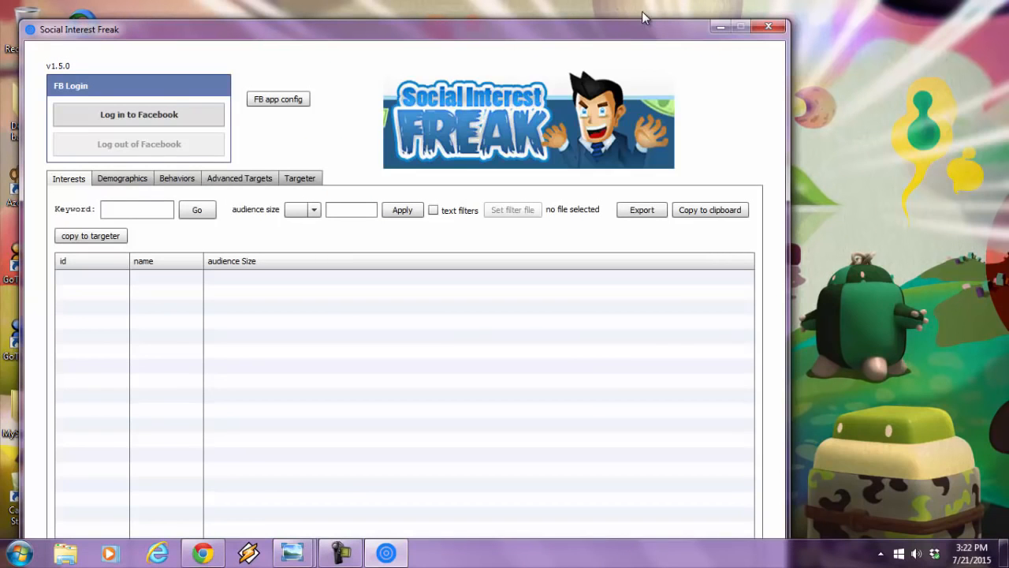
left_click_drag(640, 24, 824, 31)
left_click(368, 117)
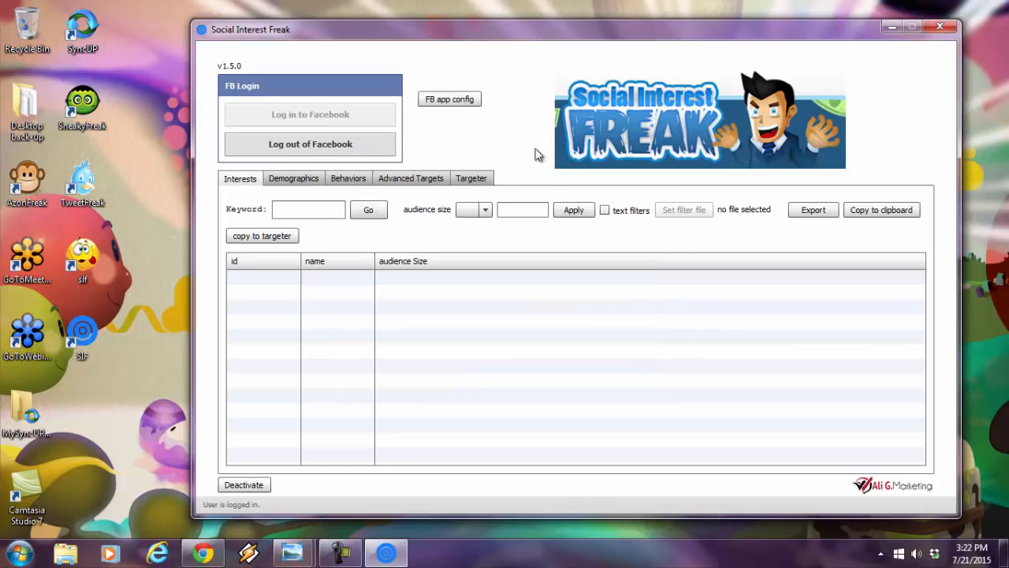
- Load the US - 18+ ad set into the Targeter using its ad set ID
left_click(485, 178)
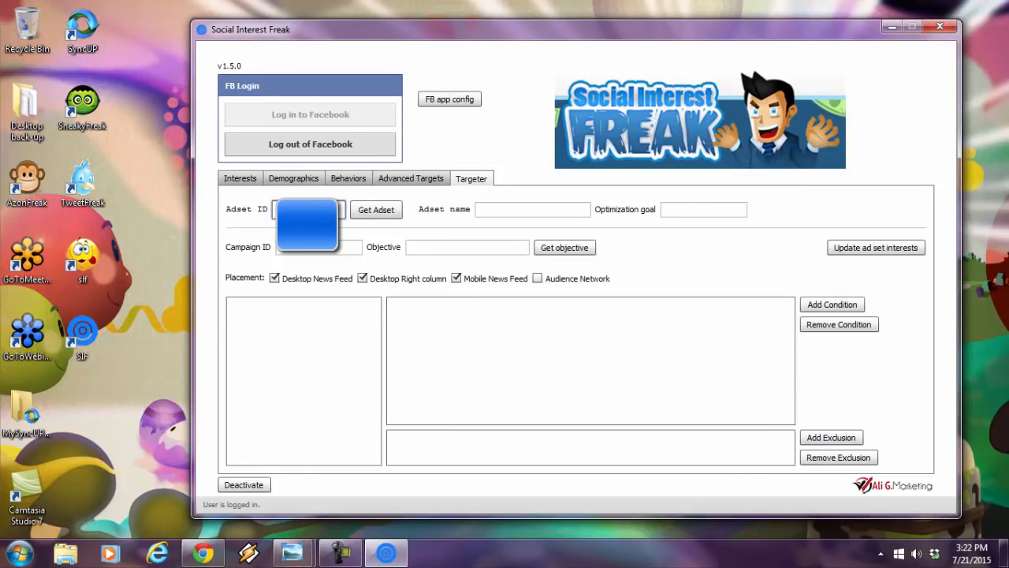
left_click(381, 218)
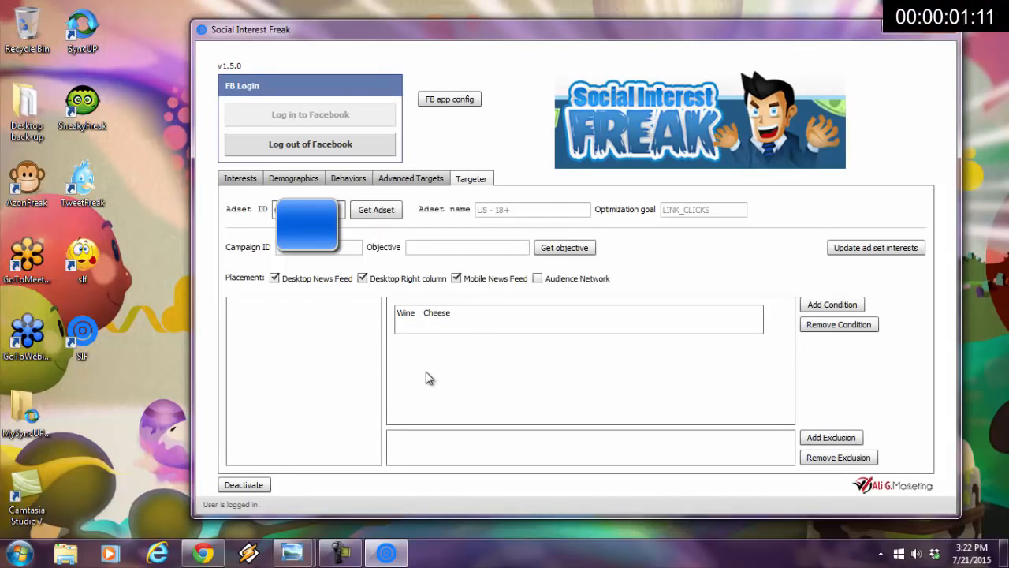
- Add a second condition, move the Cheese interest into it, and update the ad set interests
left_click(820, 312)
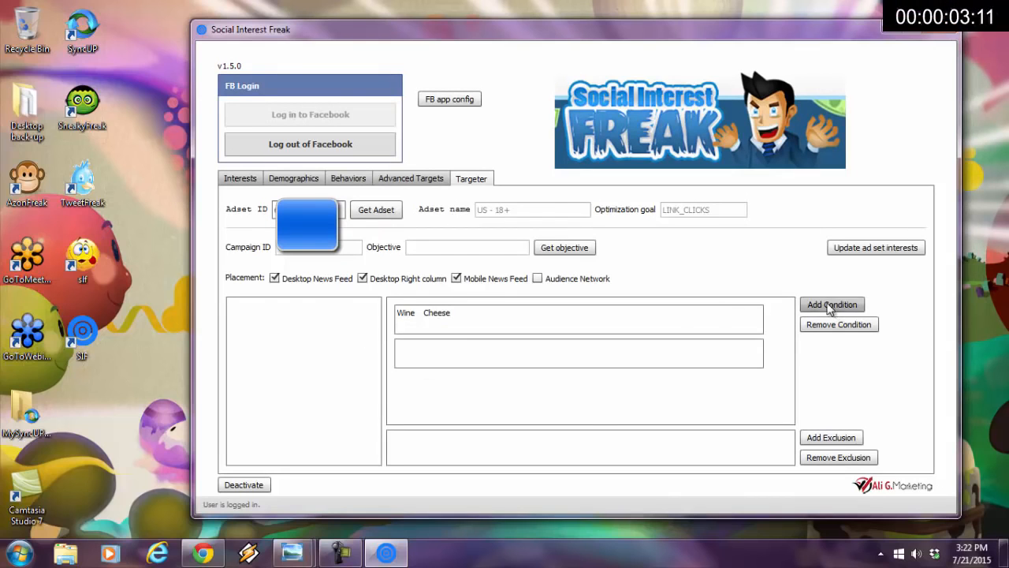
left_click_drag(440, 317, 426, 352)
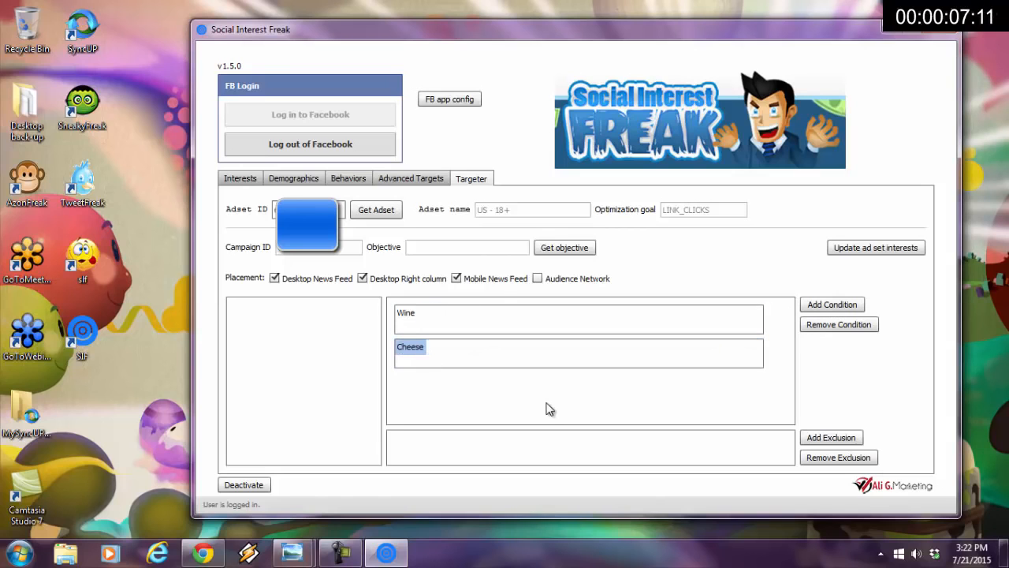
left_click(875, 248)
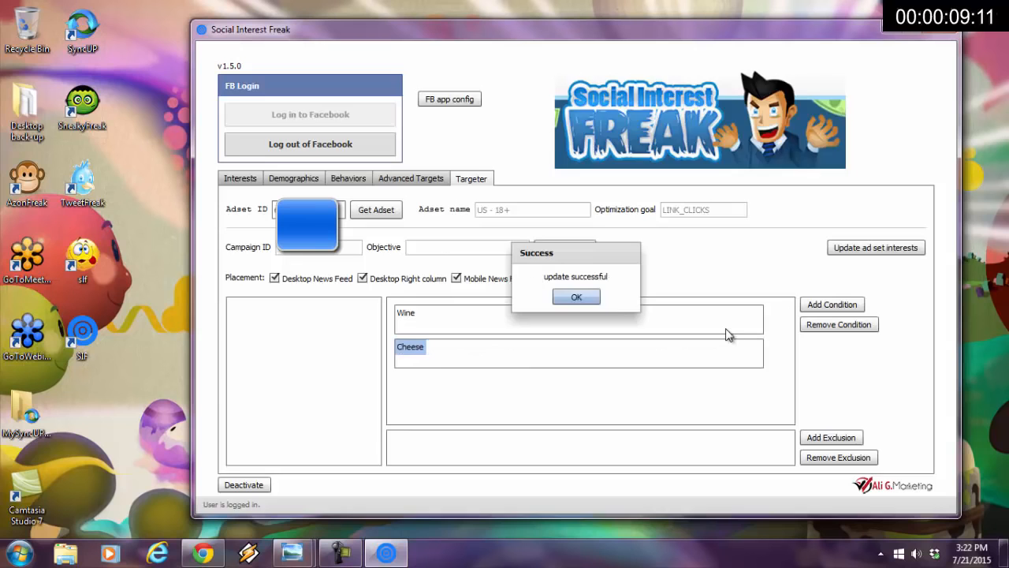
left_click(590, 299)
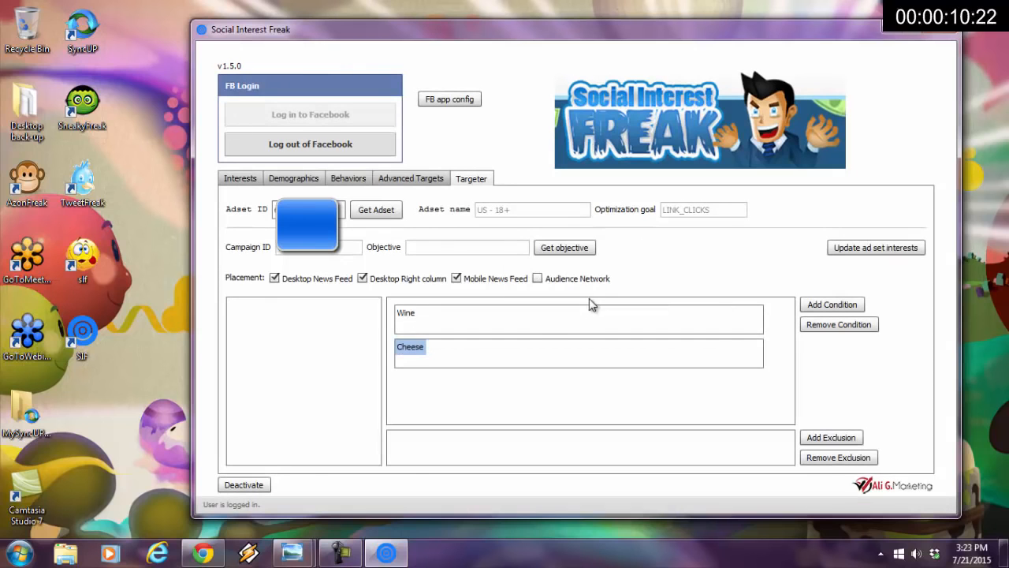
- Switch to Ads Manager in Chrome, reload the ad set, and check its separate interest conditions and estimated daily reach
left_click(204, 552)
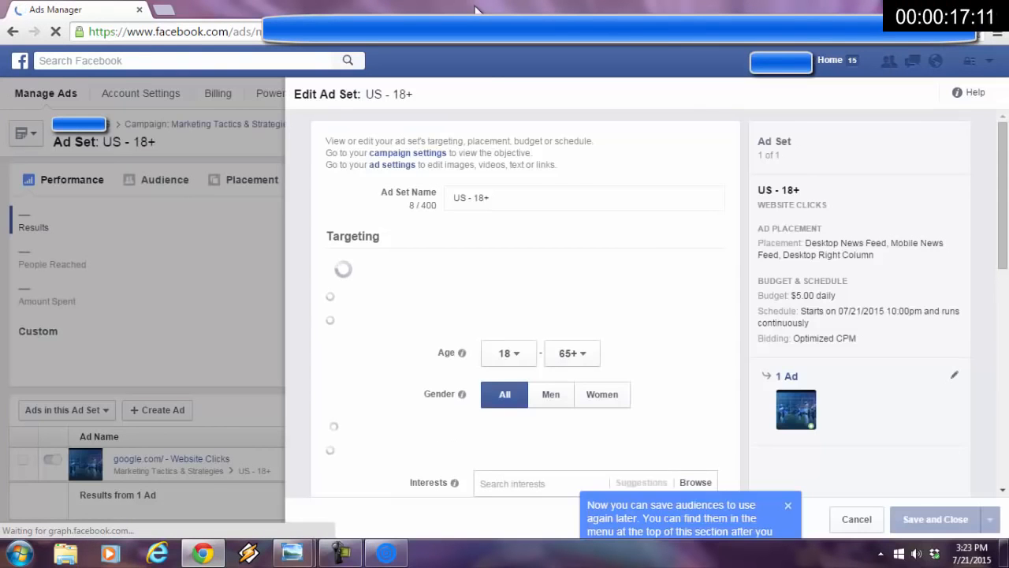
left_click_drag(1005, 190, 1007, 280)
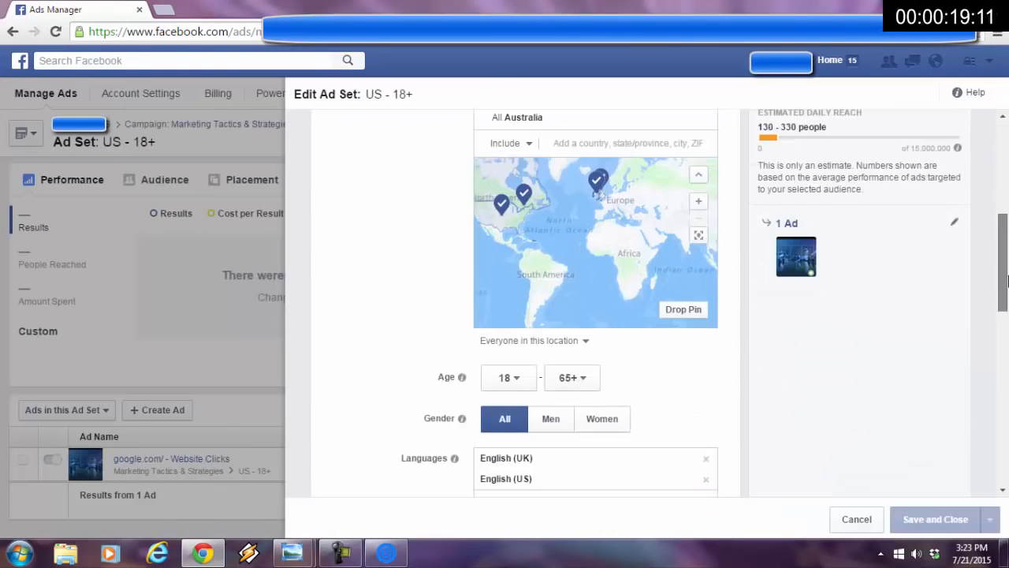
scroll(1006, 280, "up", 3)
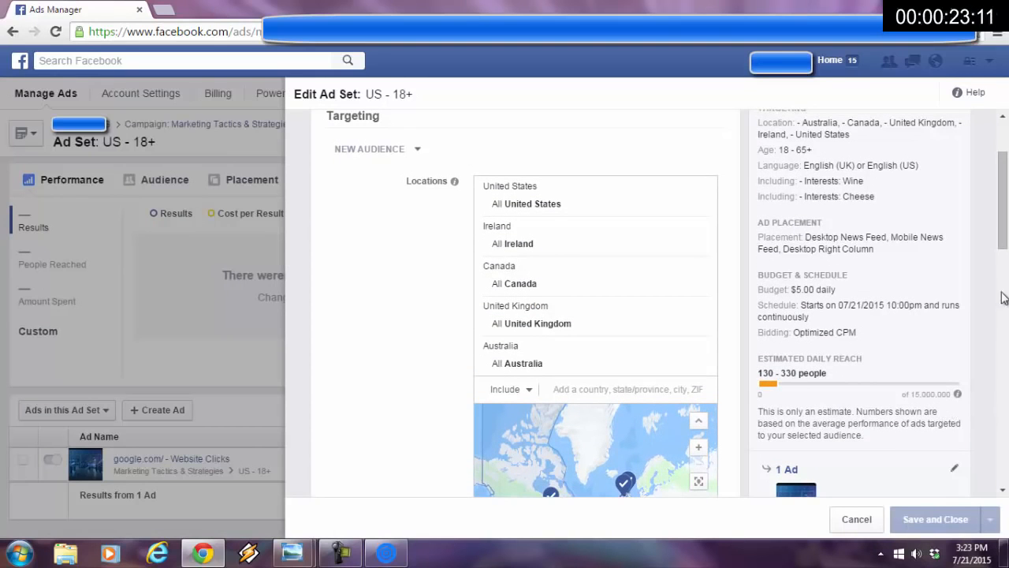
left_click_drag(1006, 233, 1006, 194)
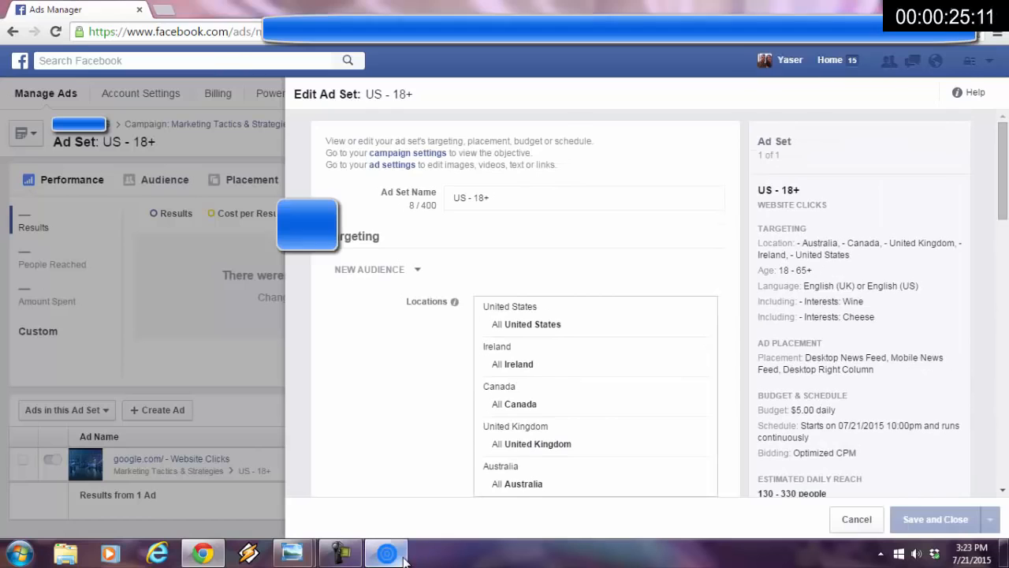
- Switch to Social Interest Freak and add an empty third condition to the ad set's targeting
left_click(388, 554)
left_click(812, 301)
- Search the interests for the keyword wine and copy the results to the targeter
left_click(241, 179)
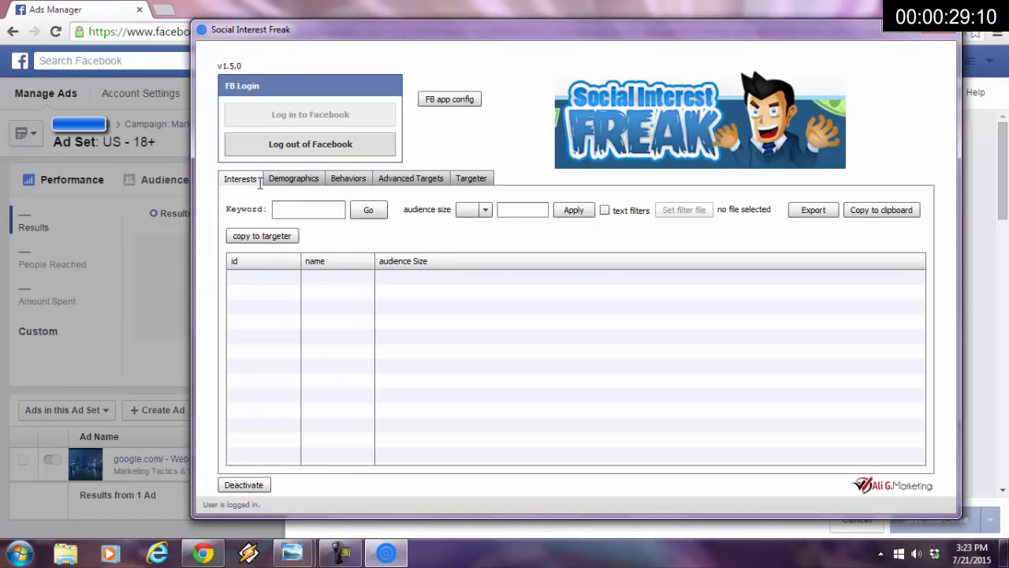
left_click(311, 211)
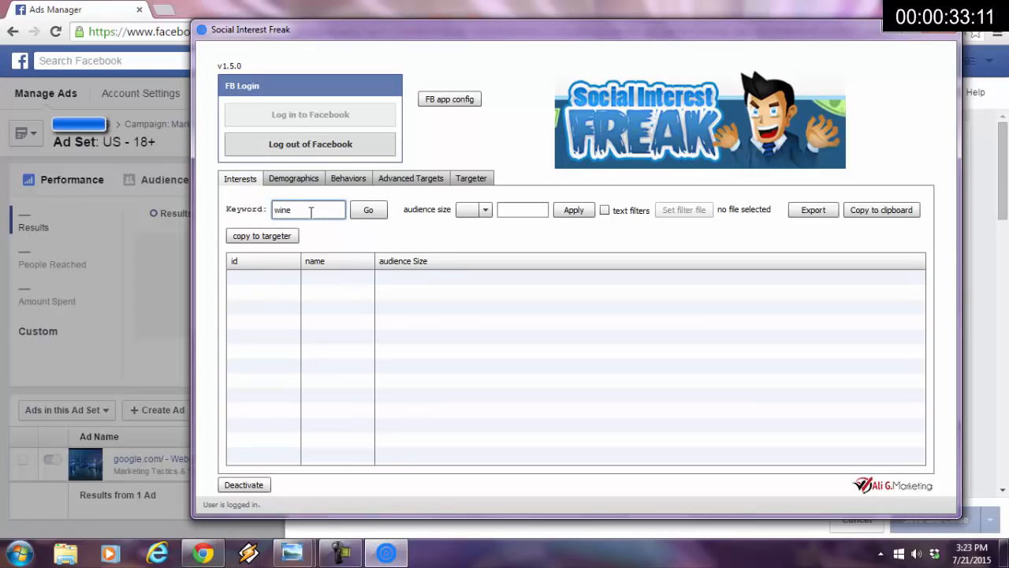
type("wine")
left_click(364, 214)
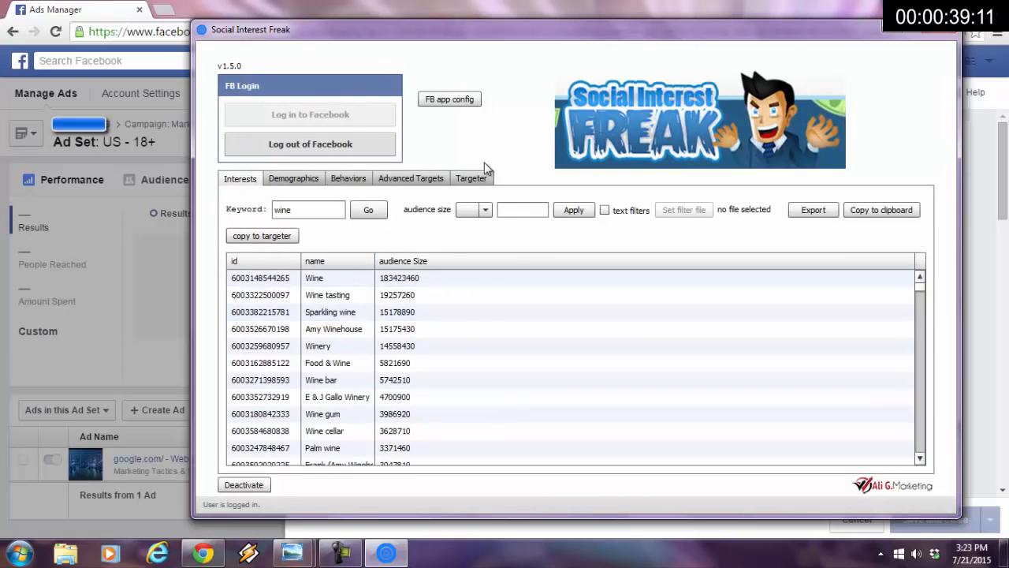
- Add Wine tasting, Winery, Wine bar, Food & Wine and Wine cellar to the third condition and update the ad set interests
left_click(471, 178)
left_click_drag(273, 317, 477, 396)
left_click_drag(260, 351, 504, 387)
left_click_drag(242, 368, 533, 387)
left_click_drag(293, 351, 591, 387)
left_click_drag(268, 383, 646, 402)
left_click(874, 248)
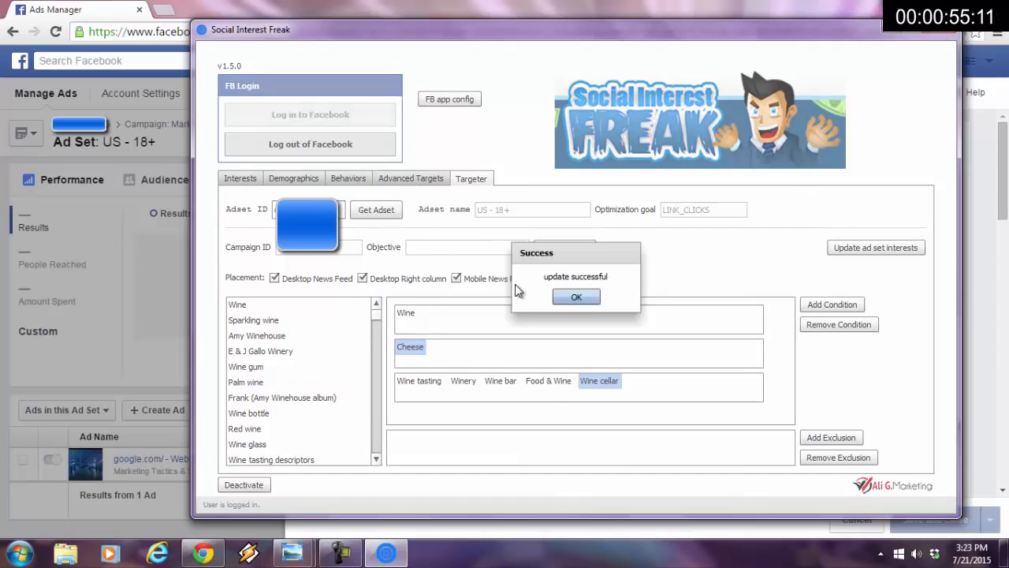
left_click(573, 298)
- Switch to Ads Manager in Chrome, reload the ad set, and examine its three interest conditions and estimated daily reach
left_click(361, 3)
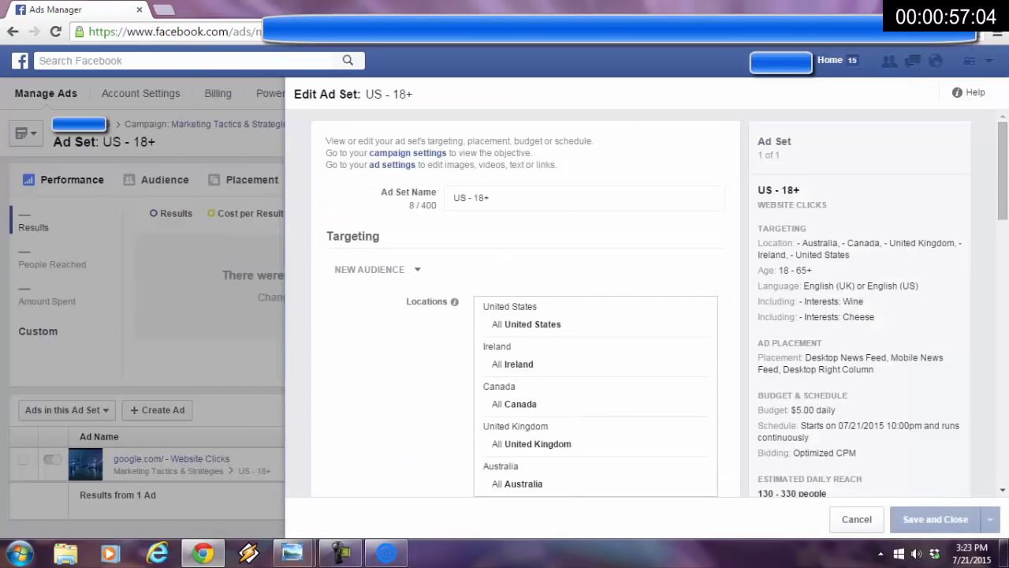
left_click(55, 31)
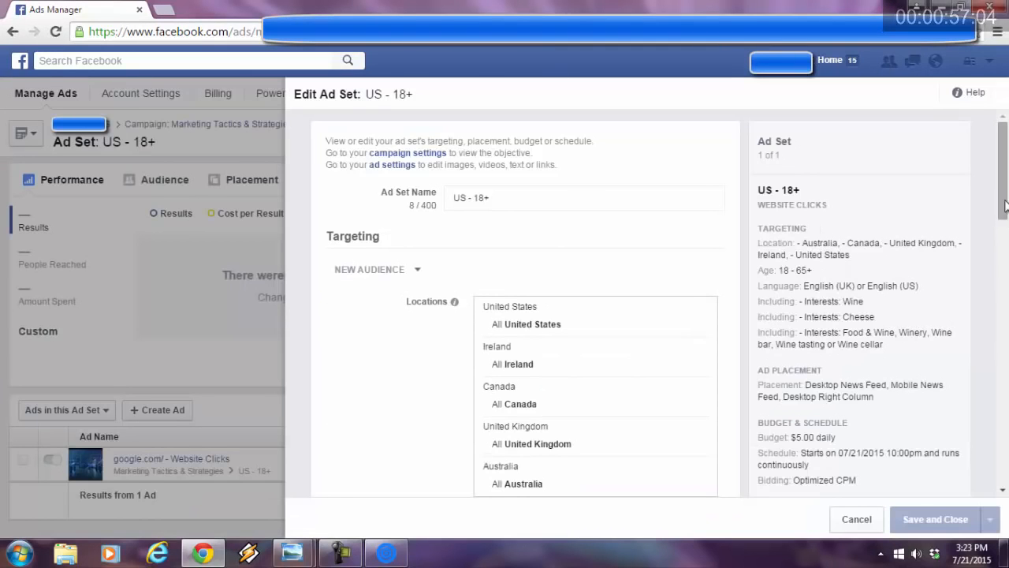
left_click_drag(1005, 185, 1006, 223)
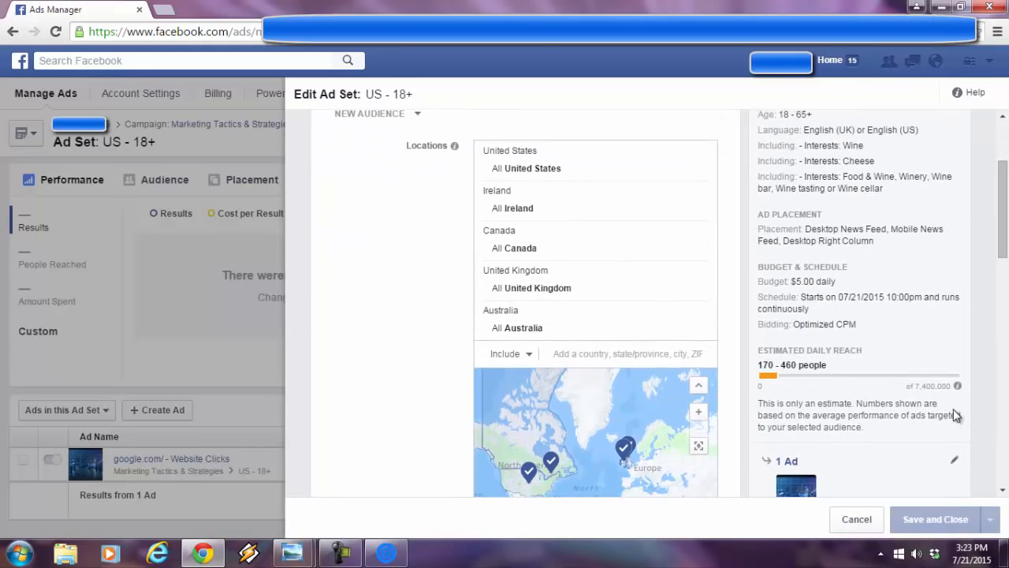
left_click_drag(1006, 245, 1007, 225)
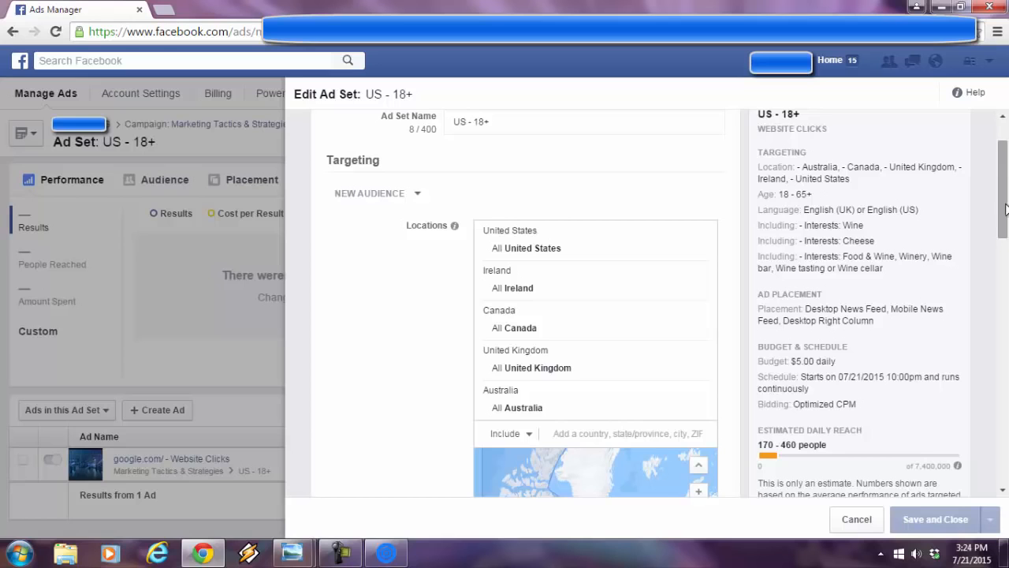
scroll(1002, 205, "down", 1)
scroll(1007, 249, "down", 1)
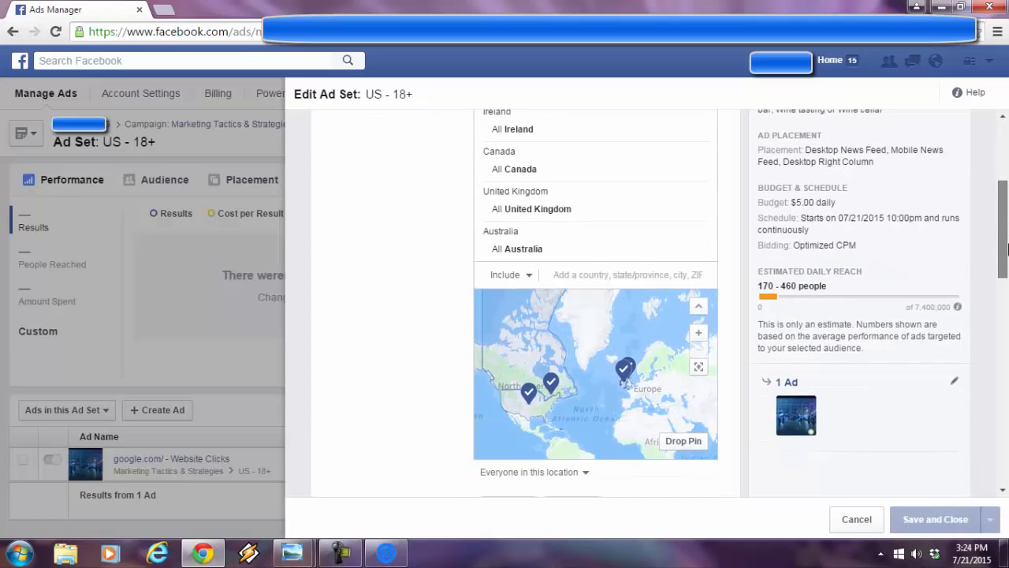
left_click_drag(1007, 249, 1007, 192)
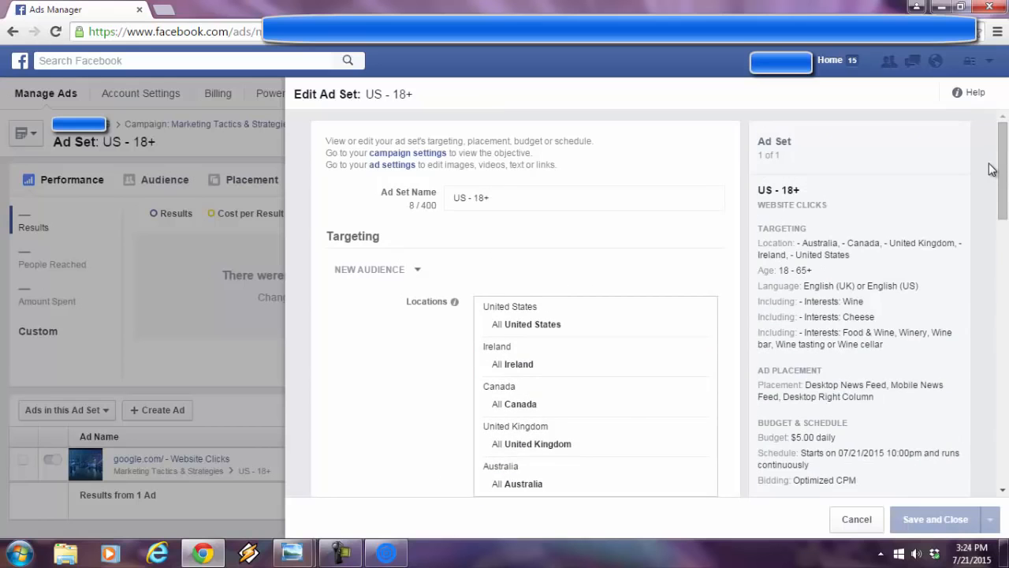
left_click_drag(1004, 172, 1006, 199)
scroll(1005, 200, "down", 1)
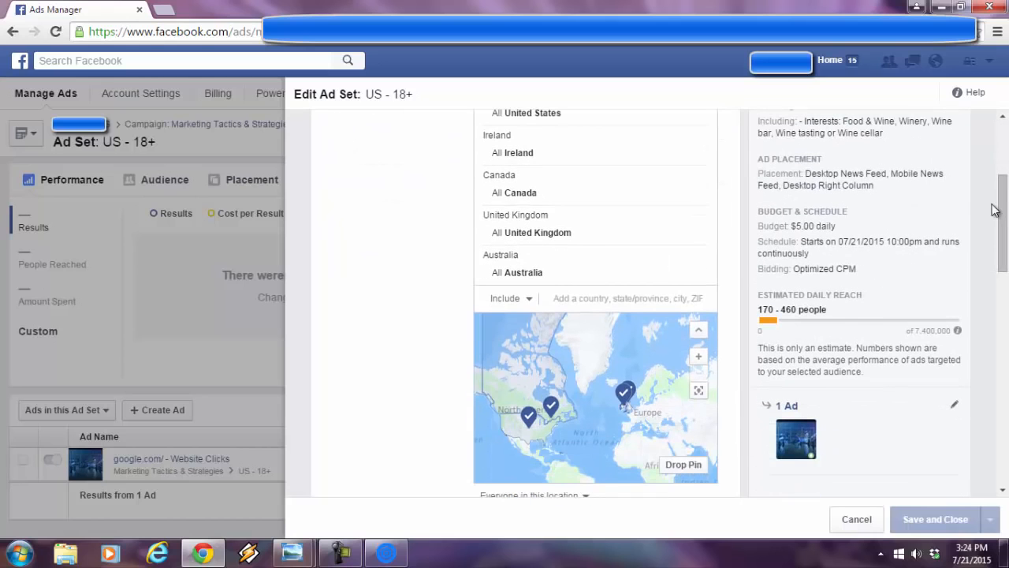
left_click_drag(1001, 225, 1004, 177)
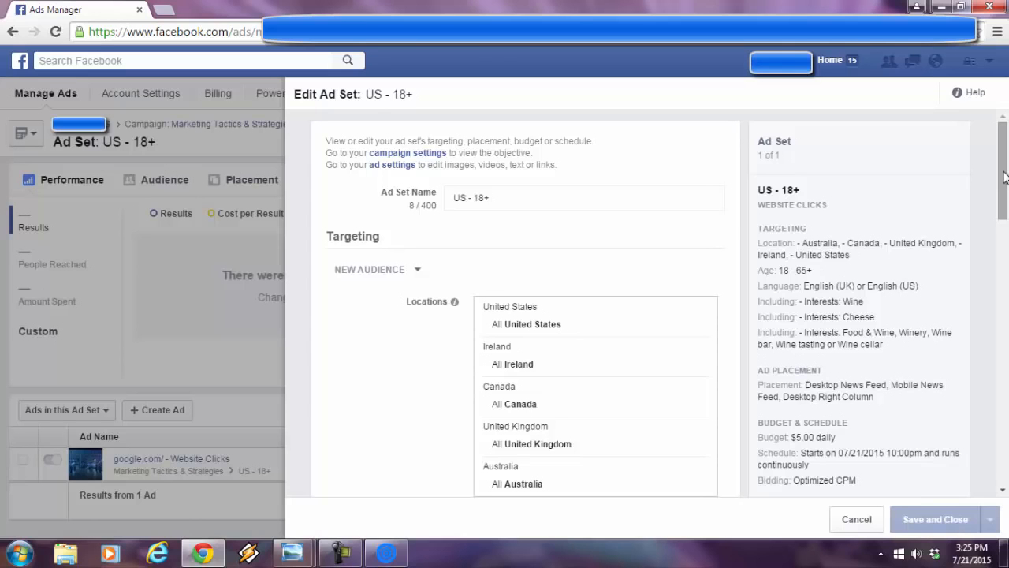
- Check the ad set's estimated daily reach, and review the Education and Employer demographic search types in Social Interest Freak
left_click_drag(1004, 176, 1004, 211)
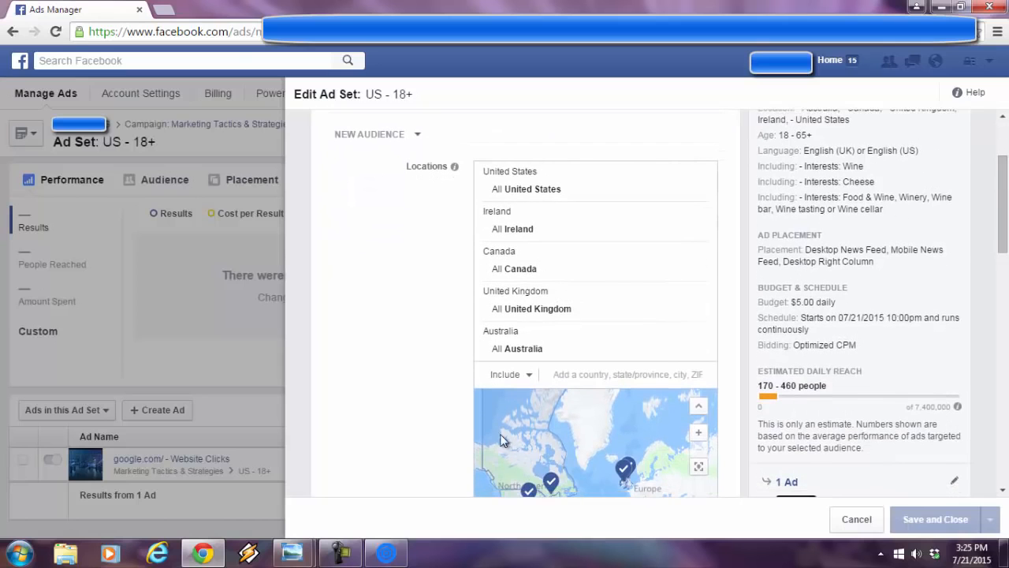
left_click(386, 553)
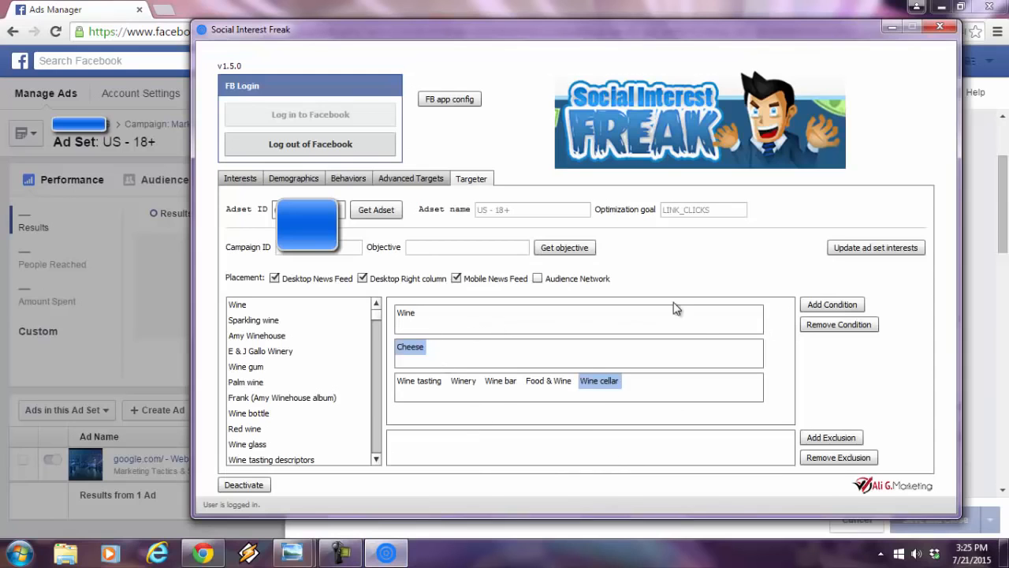
left_click(290, 183)
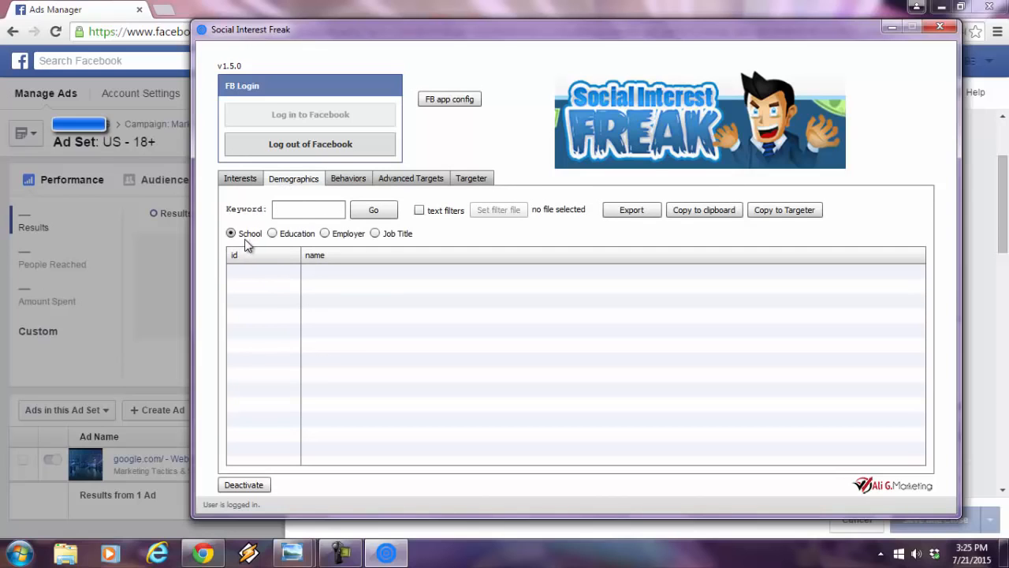
left_click(278, 234)
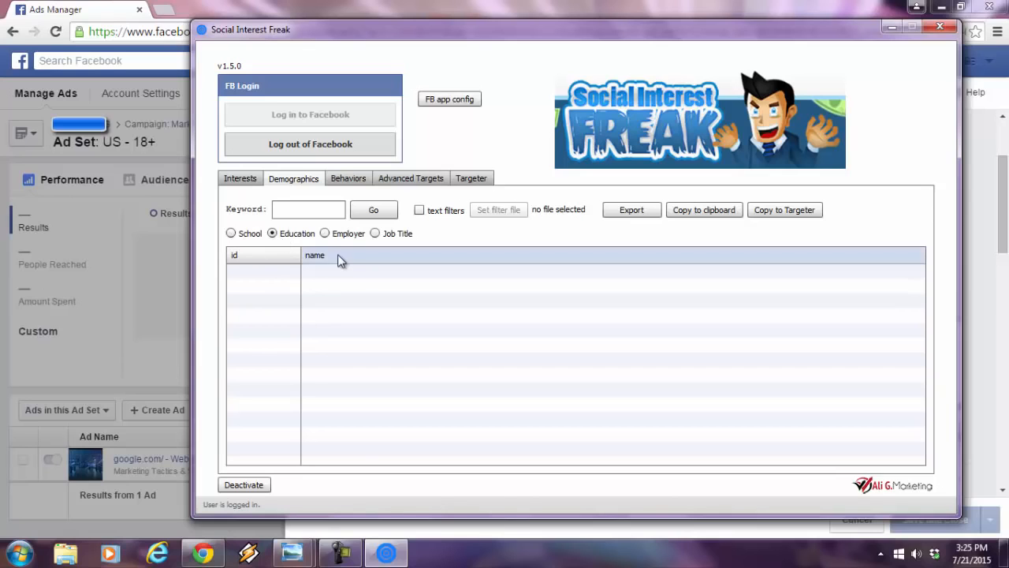
left_click(324, 234)
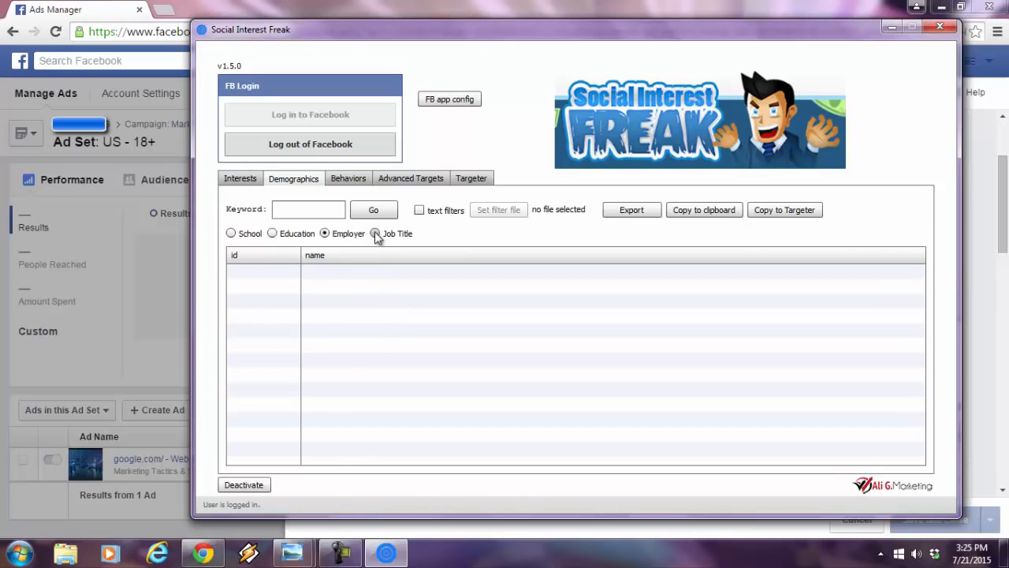
- Retrieve the behaviors list and widen its name column to show the full behavior names
left_click(345, 177)
left_click(285, 208)
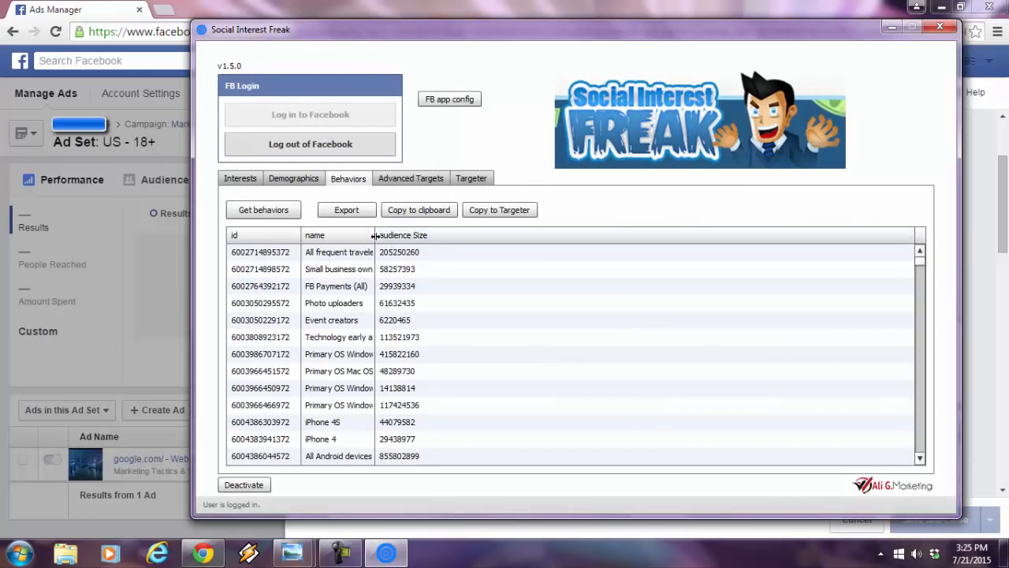
left_click_drag(381, 239, 461, 234)
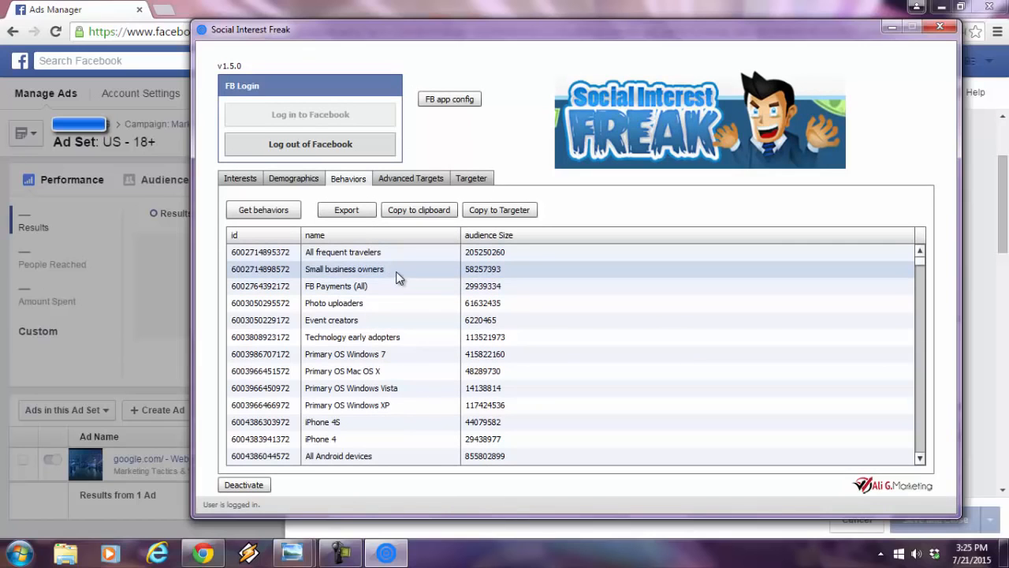
left_click(356, 290)
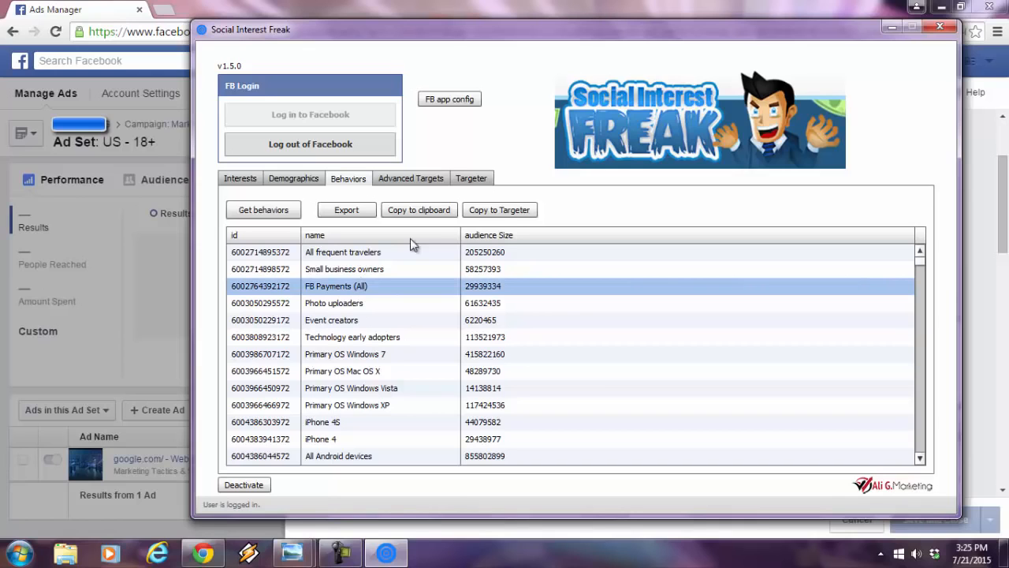
- Sort the behaviors by audience size, largest first, and look over entries such as Cricket 2015 and Baseball 2015
left_click(514, 233)
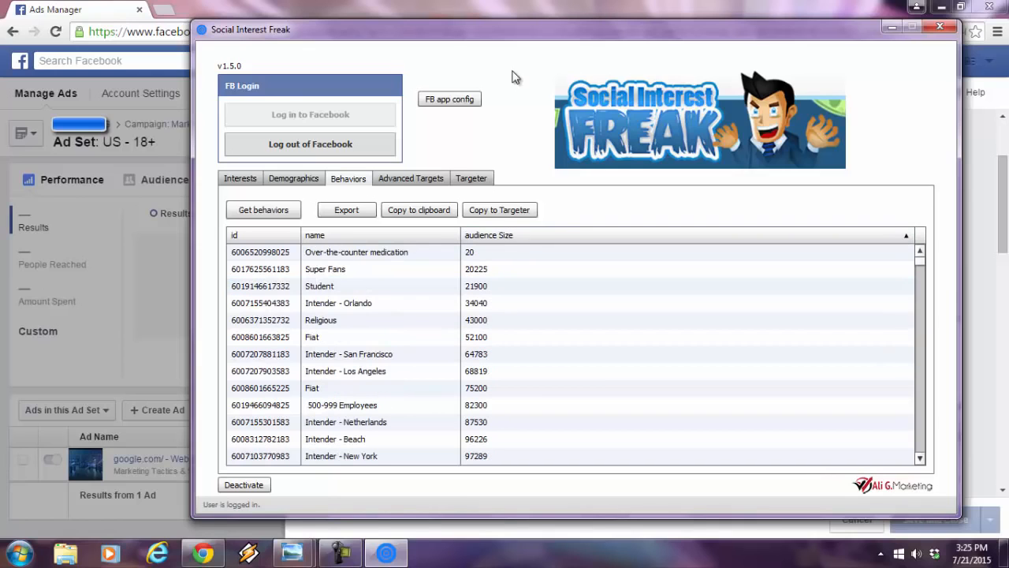
left_click(551, 234)
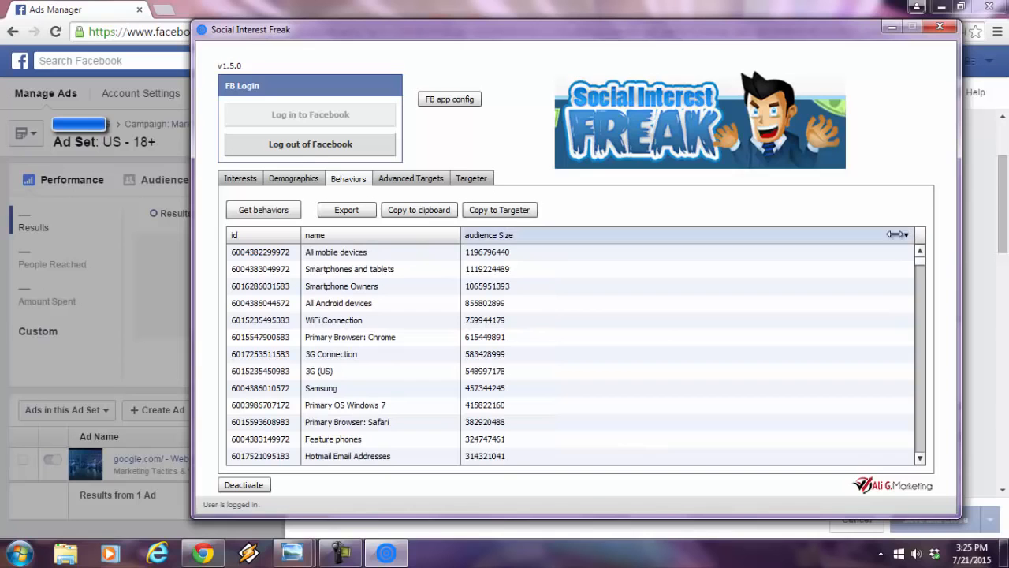
left_click_drag(920, 262, 923, 274)
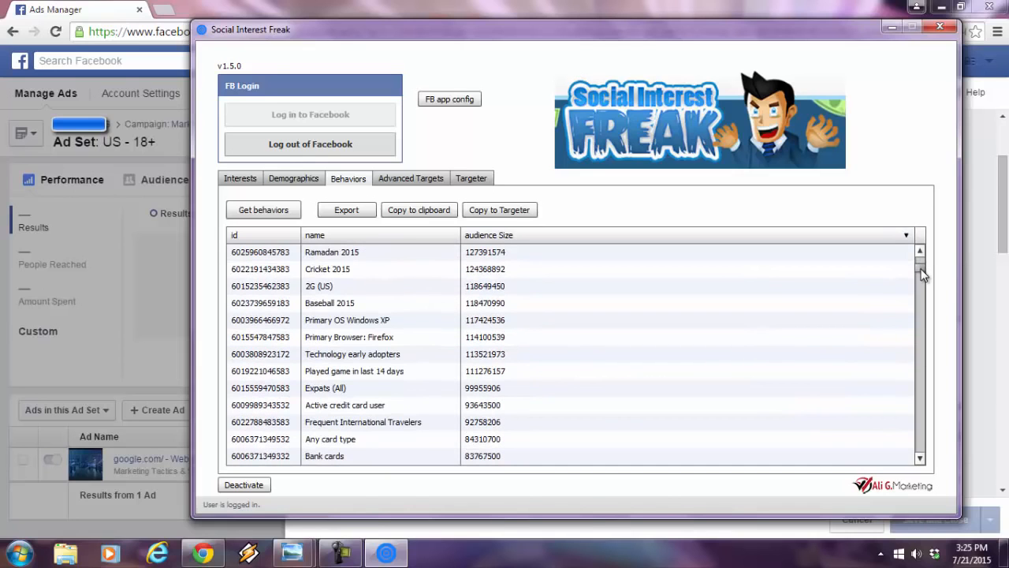
left_click(420, 270)
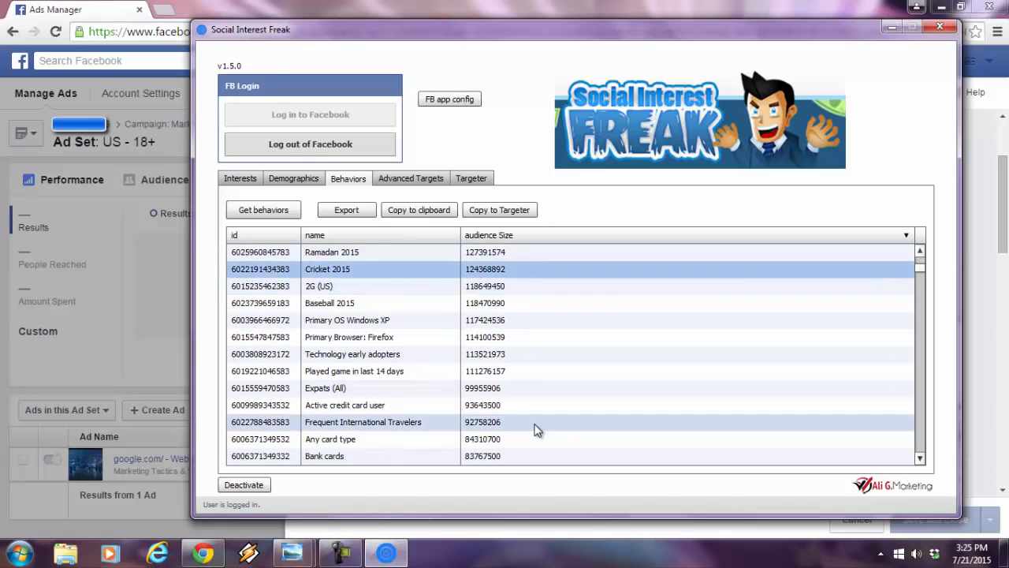
left_click(434, 303)
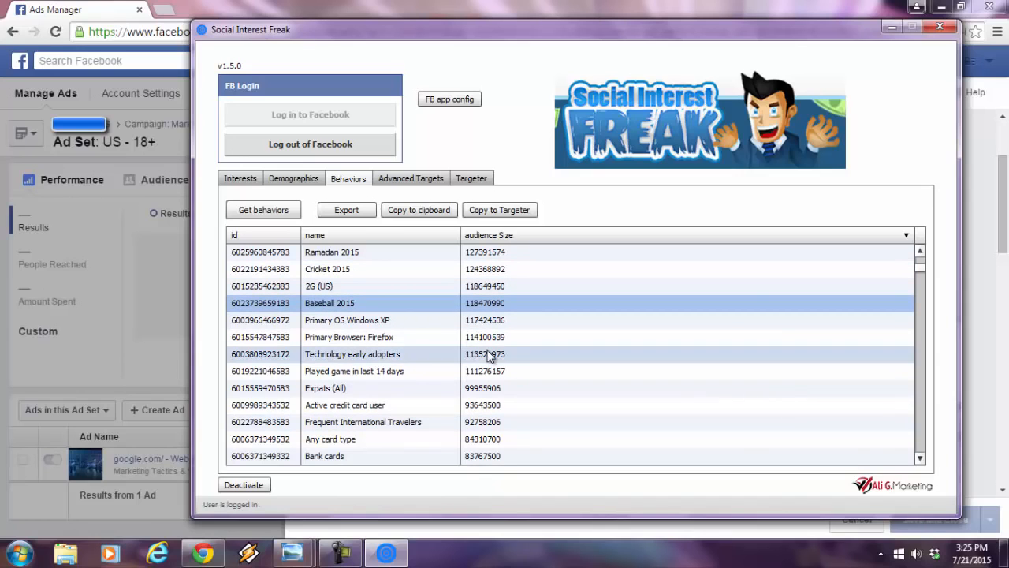
- Find the Cheese behavior in the sorted list and copy the behaviors to the targeter
left_click(919, 459)
scroll(922, 462, "down", 12)
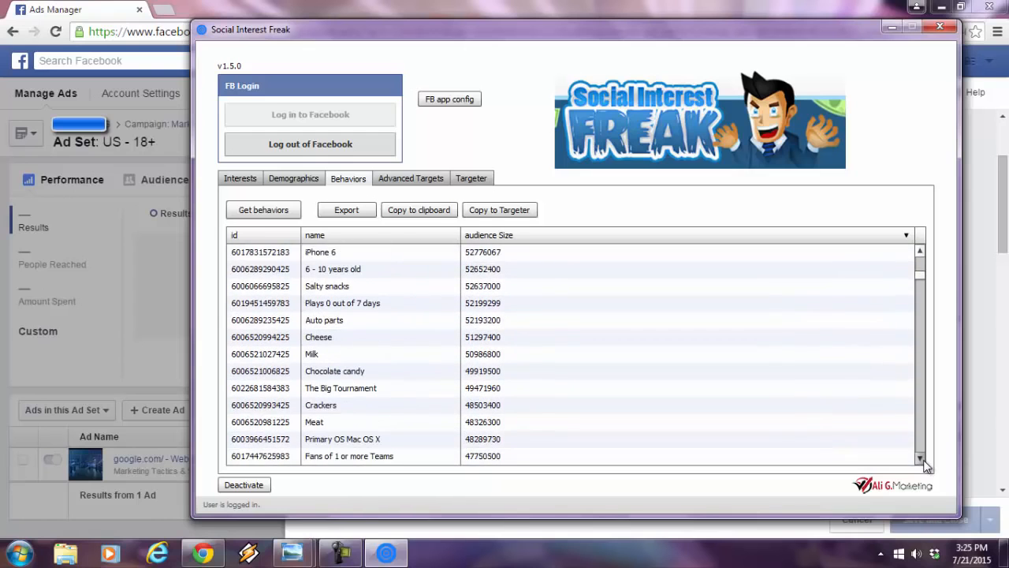
left_click(922, 462)
left_click(359, 321)
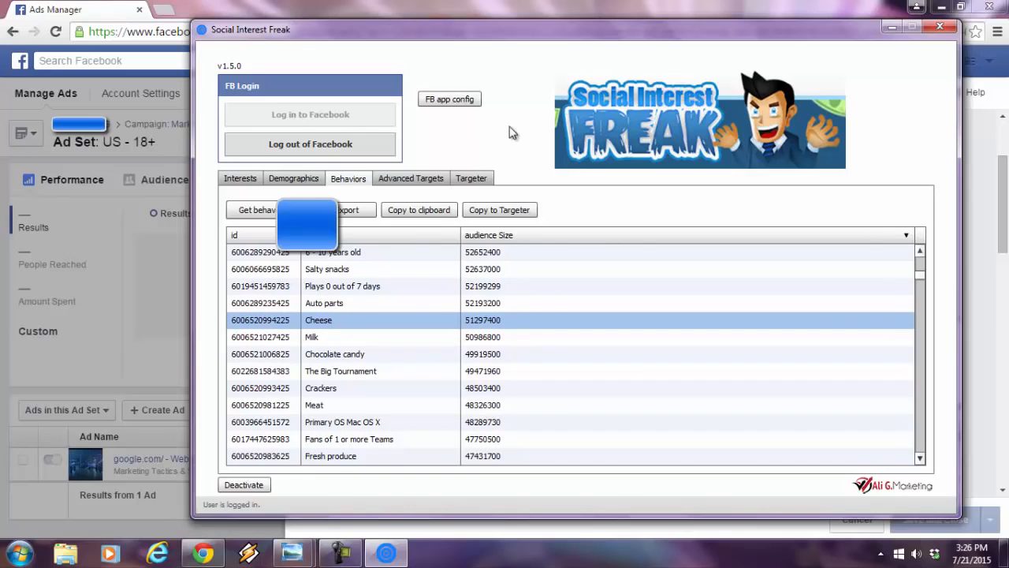
left_click(467, 178)
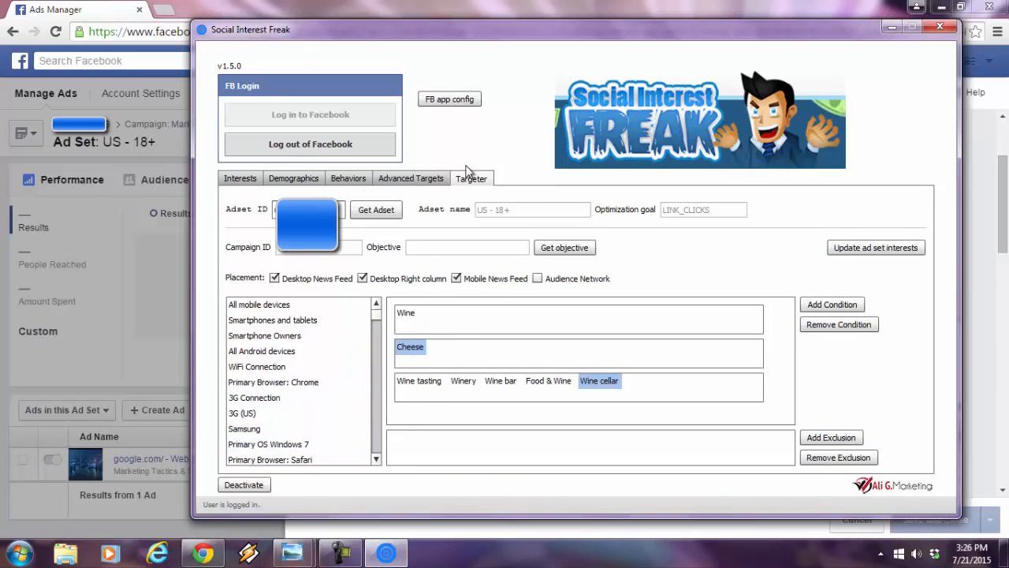
- Retrieve the Net worth and Income advanced targets and review their ranges and audience sizes with a wider name column
left_click(405, 182)
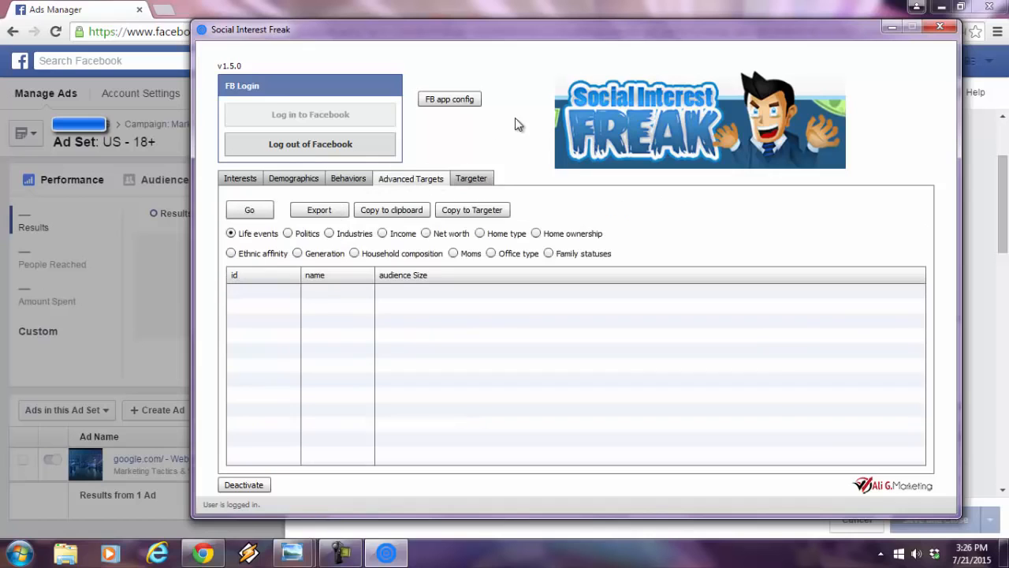
left_click(428, 237)
left_click(244, 212)
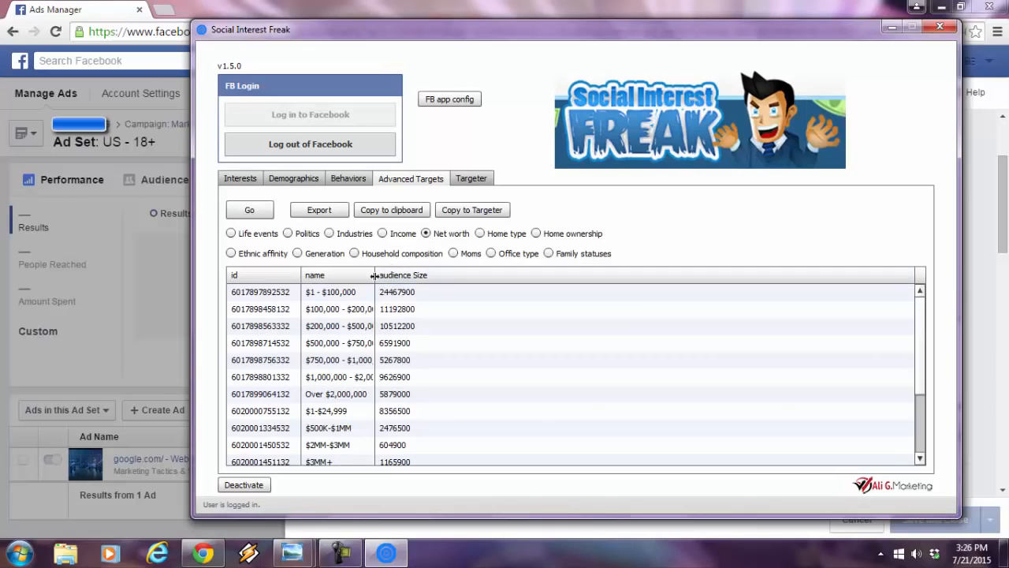
left_click_drag(375, 275, 458, 275)
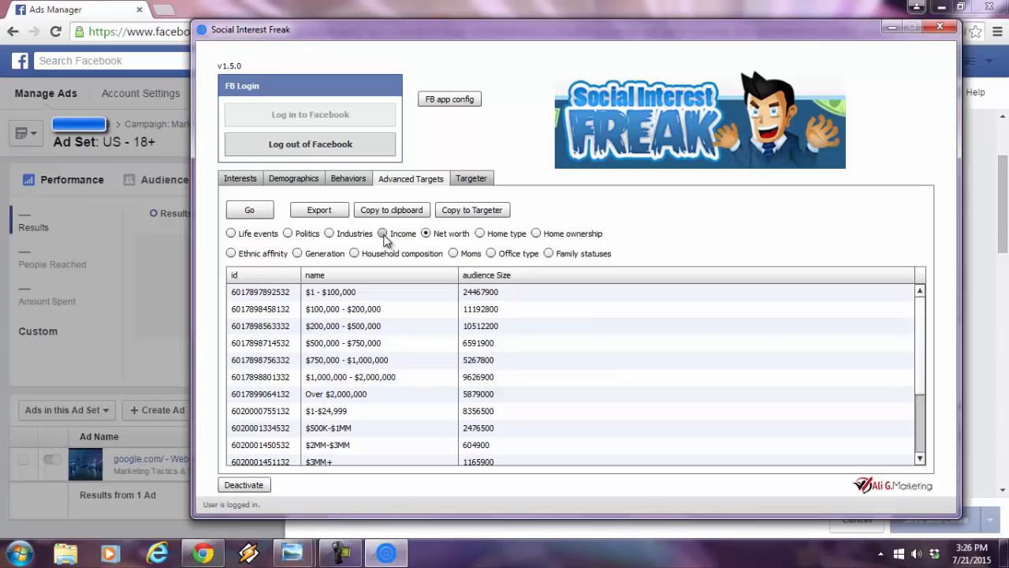
left_click(250, 211)
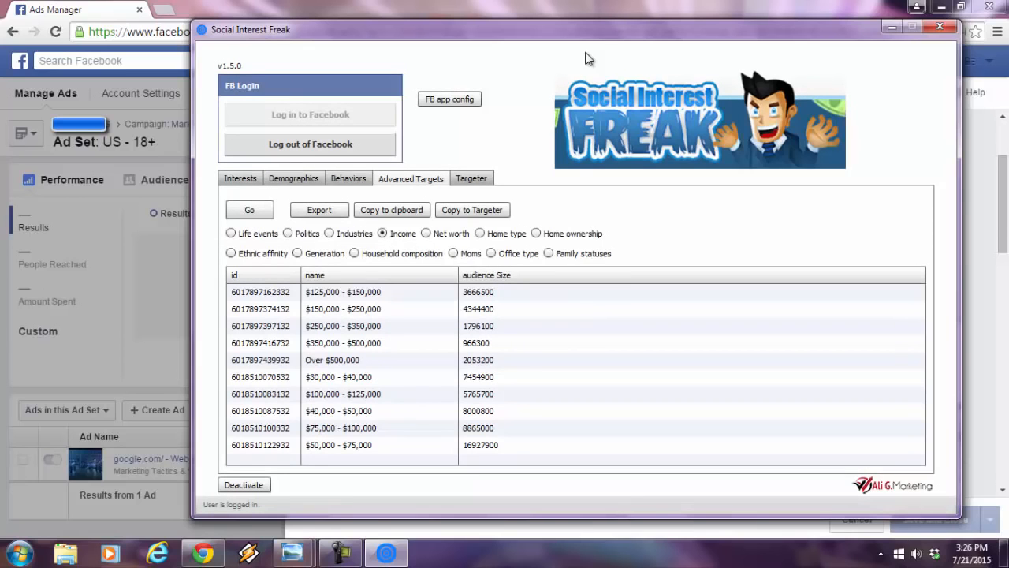
left_click(426, 359)
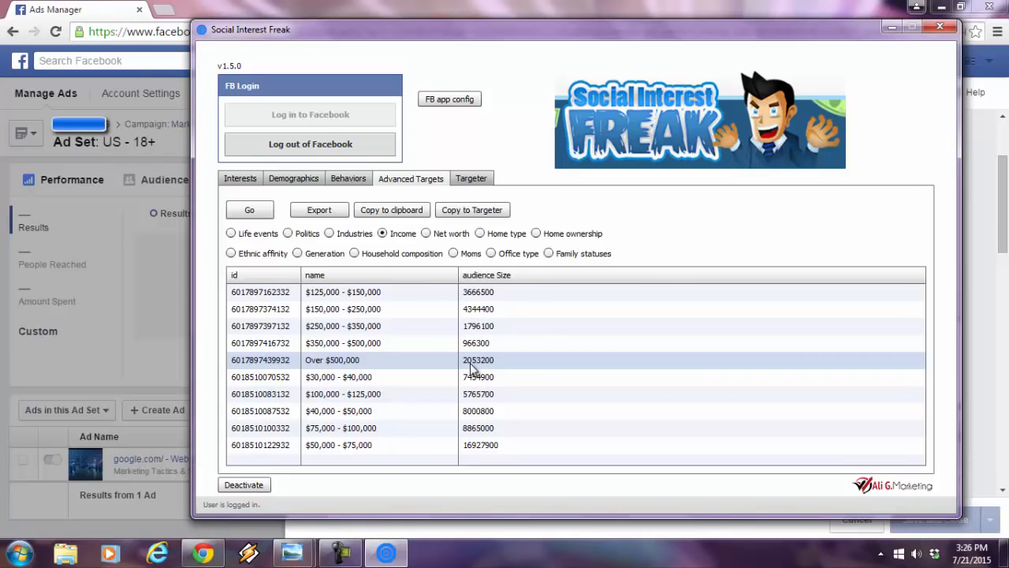
- Add an exclusion in the targeter, move Wine cellar from the third condition into it, and update the ad set interests
left_click(461, 179)
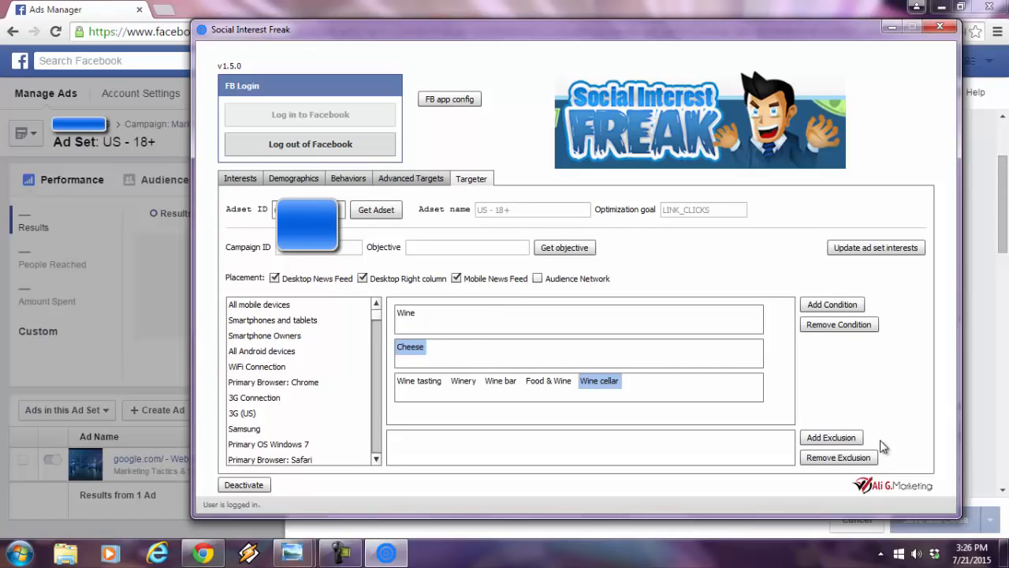
left_click(834, 437)
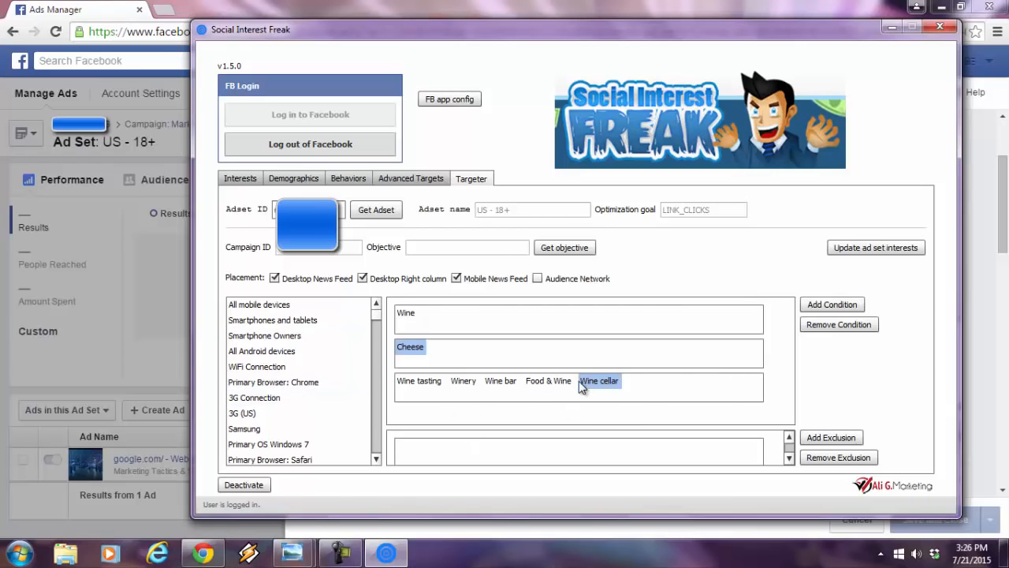
left_click_drag(594, 387, 525, 457)
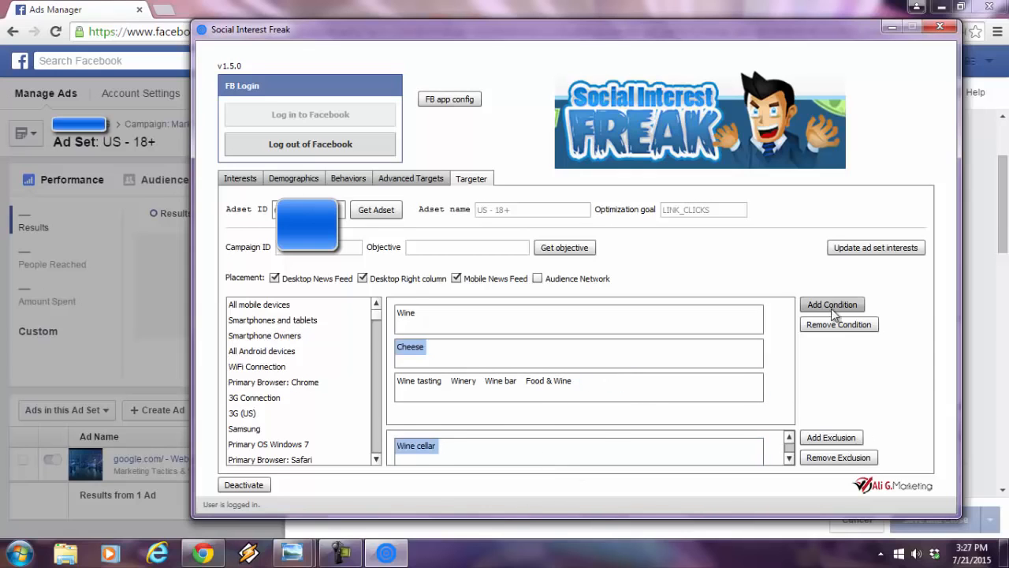
left_click(887, 251)
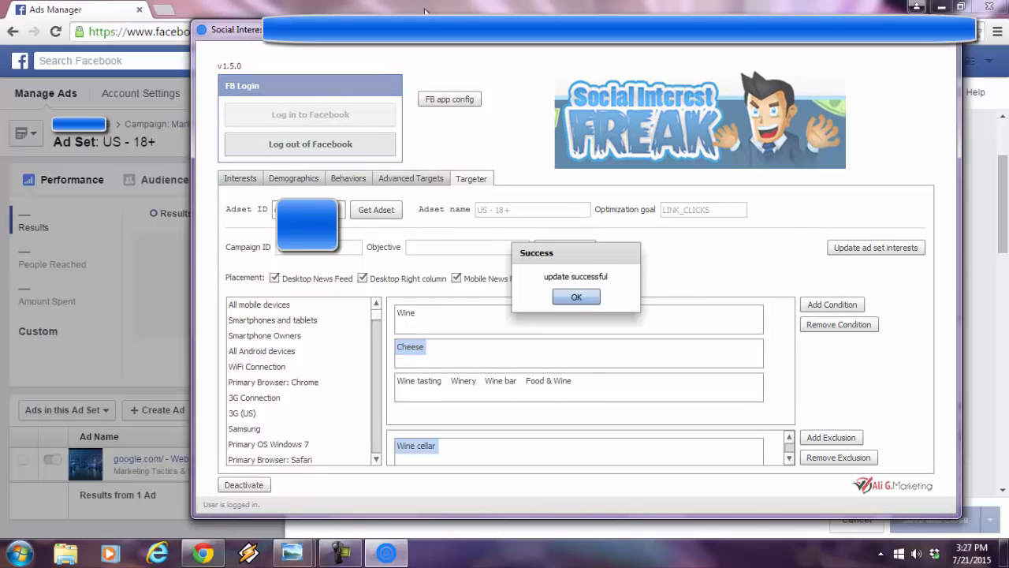
left_click(574, 296)
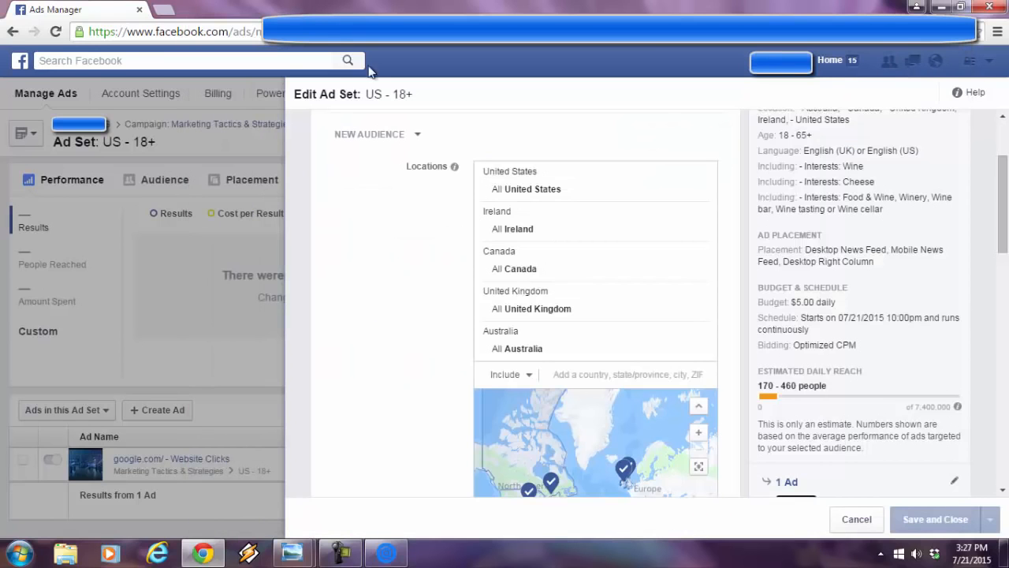
- Switch to Ads Manager in Chrome, reload the ad set, and examine its excluded interest and estimated daily reach
left_click(55, 32)
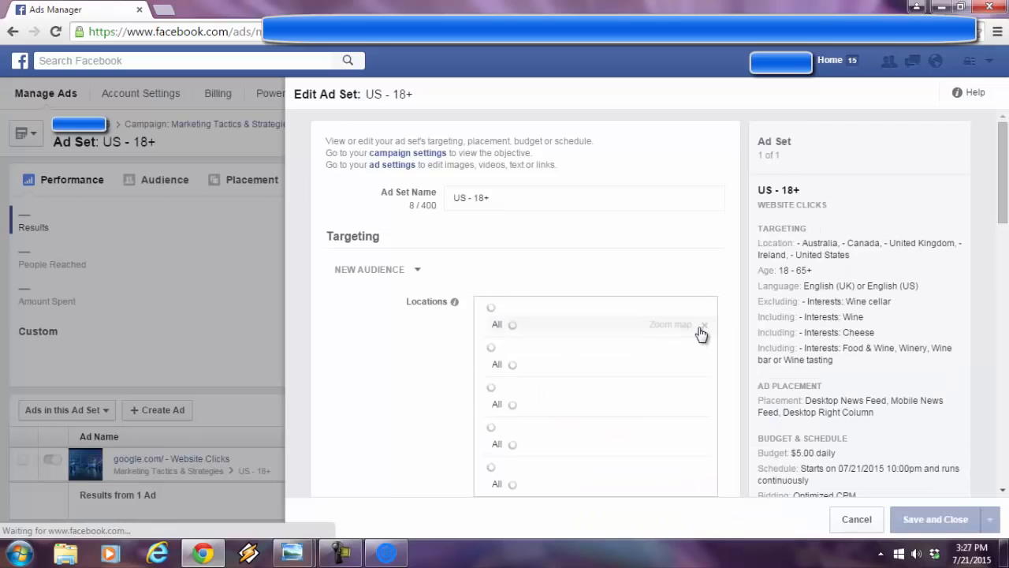
mouse_move(1006, 203)
left_mouse_down()
mouse_move(1007, 237)
mouse_move(1006, 219)
left_mouse_up()
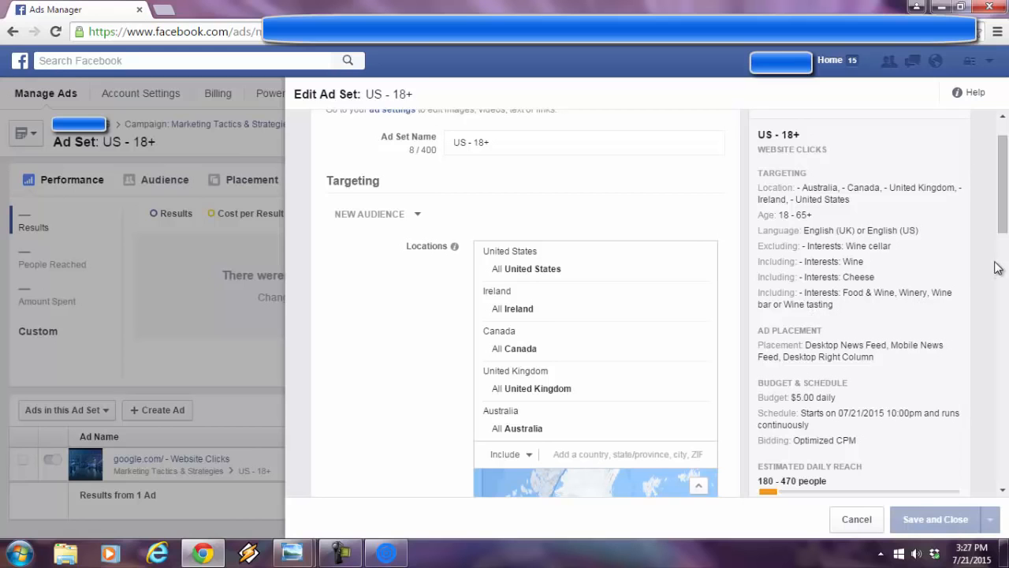
scroll(995, 266, "down", 2)
scroll(1004, 268, "down", 1)
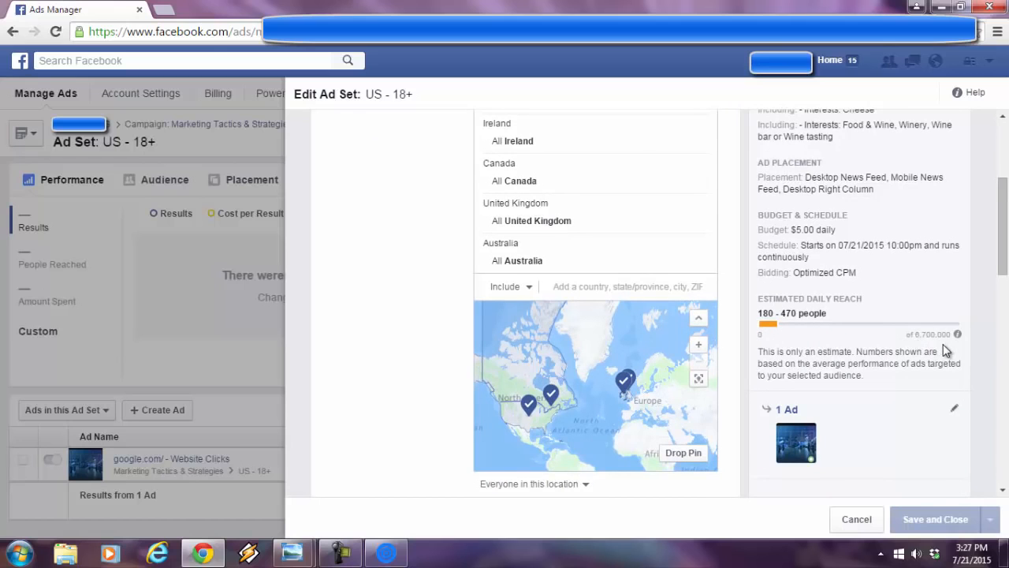
left_click_drag(1006, 242, 1007, 188)
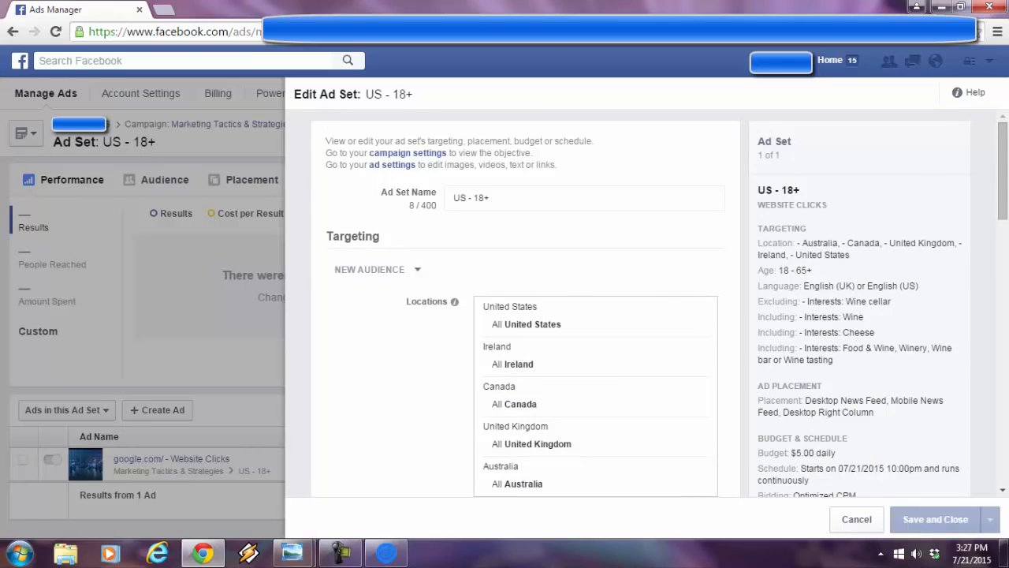
- Return to the Social Interest Freak targeter and bring up header.jpg in Windows Photo Viewer
left_click(402, 558)
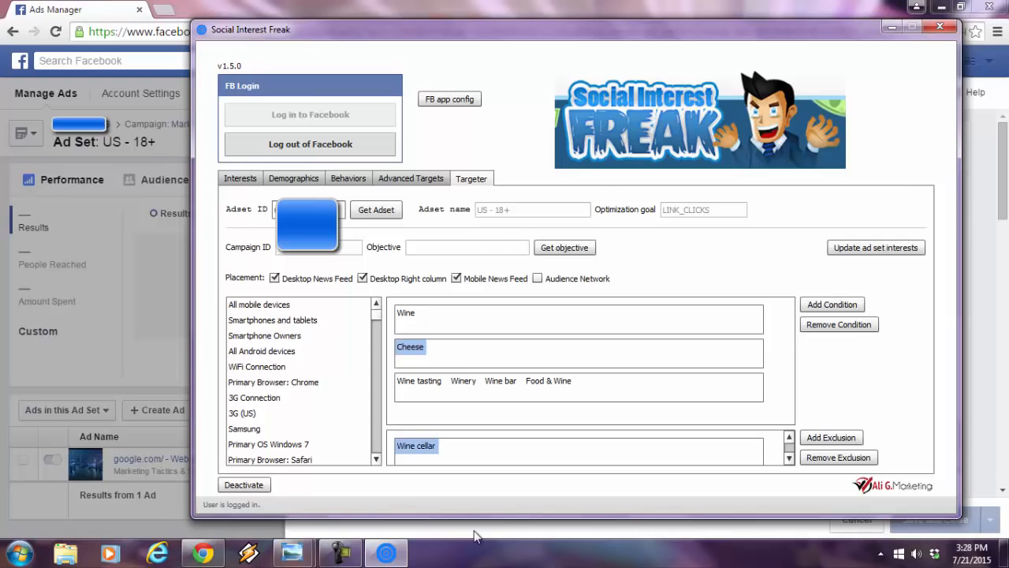
mouse_move(294, 552)
left_click(371, 476)
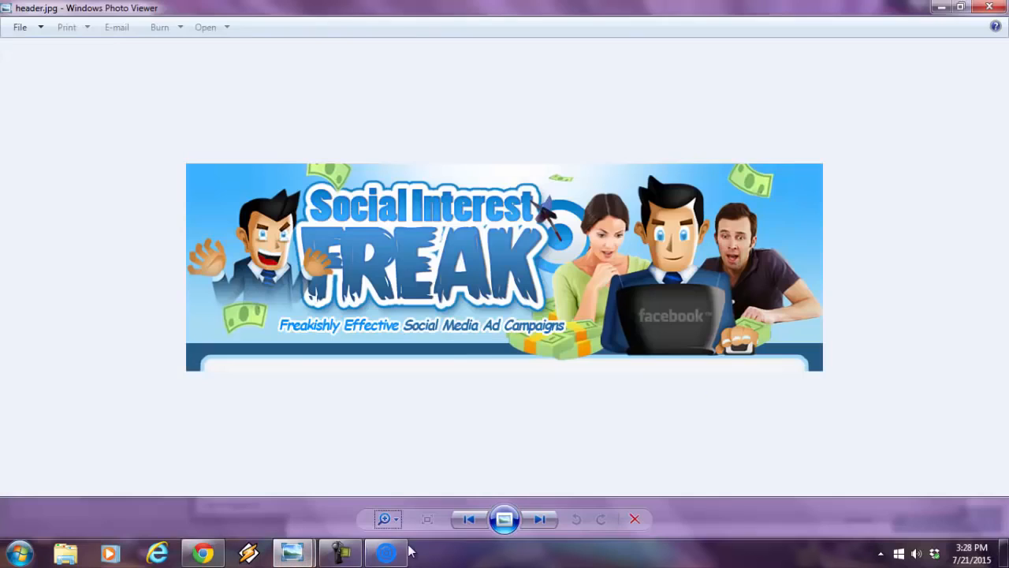